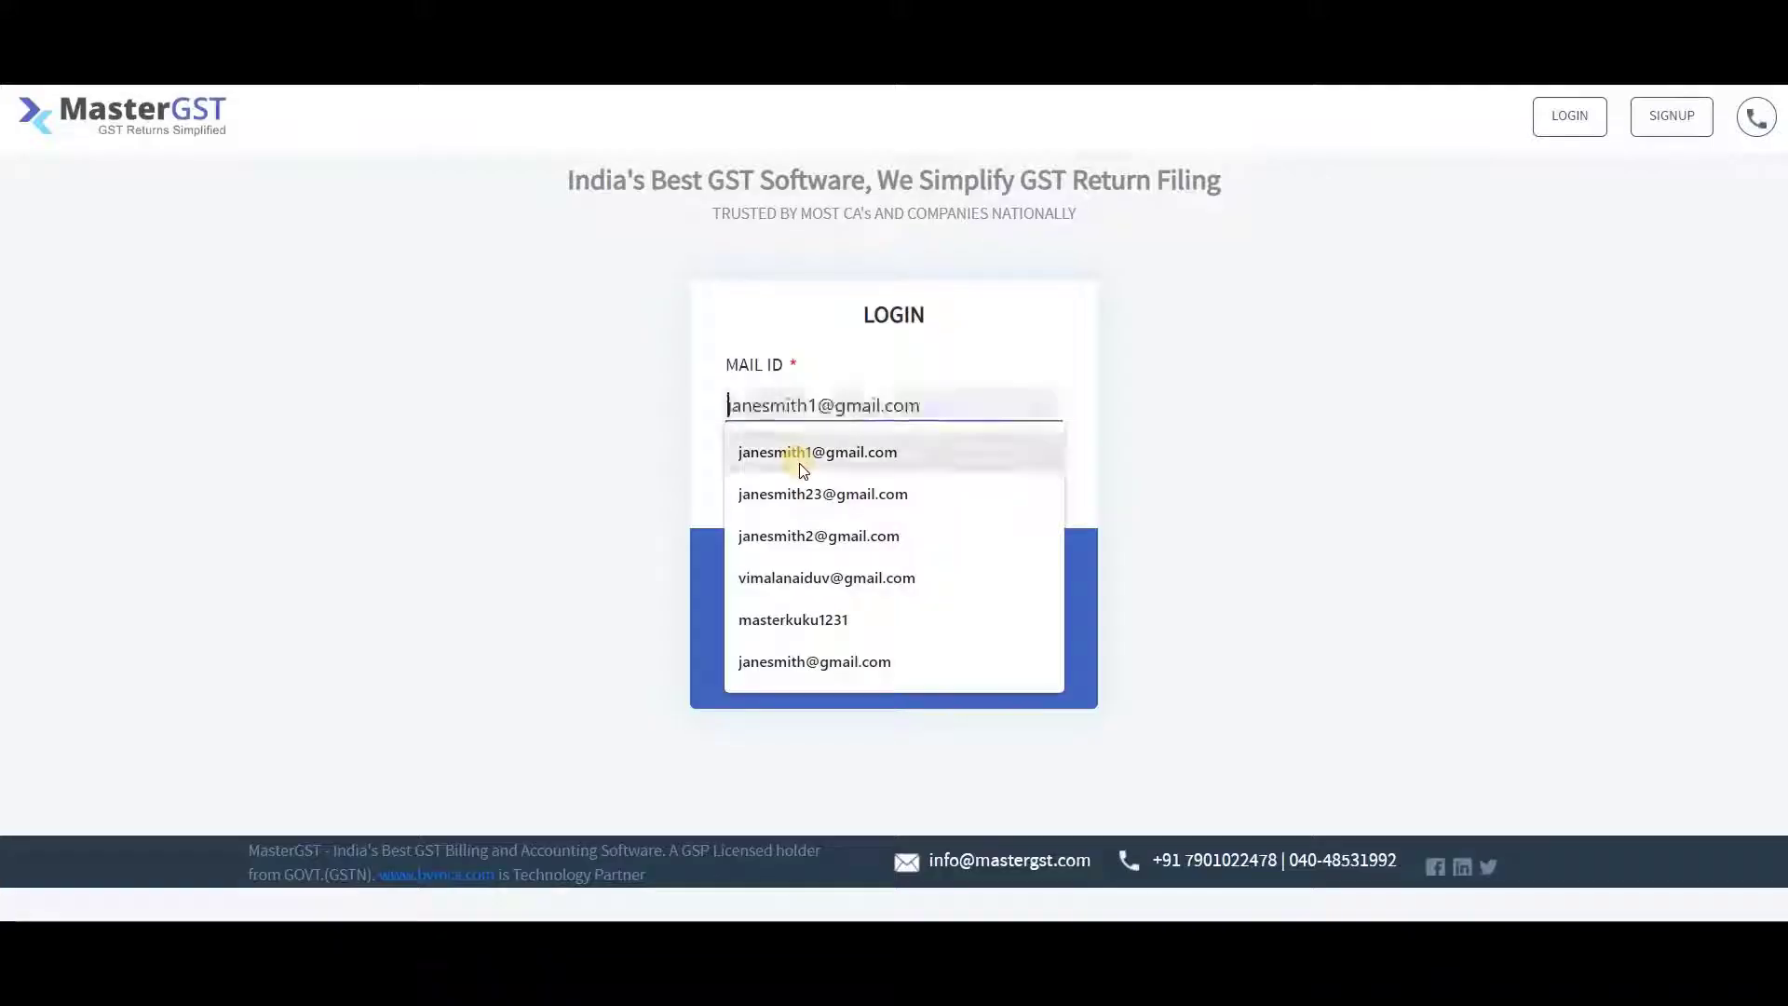
Log in with the saved Mail ID, open the client list, and bring up the add-record options
left_click(798, 463)
left_click(801, 478)
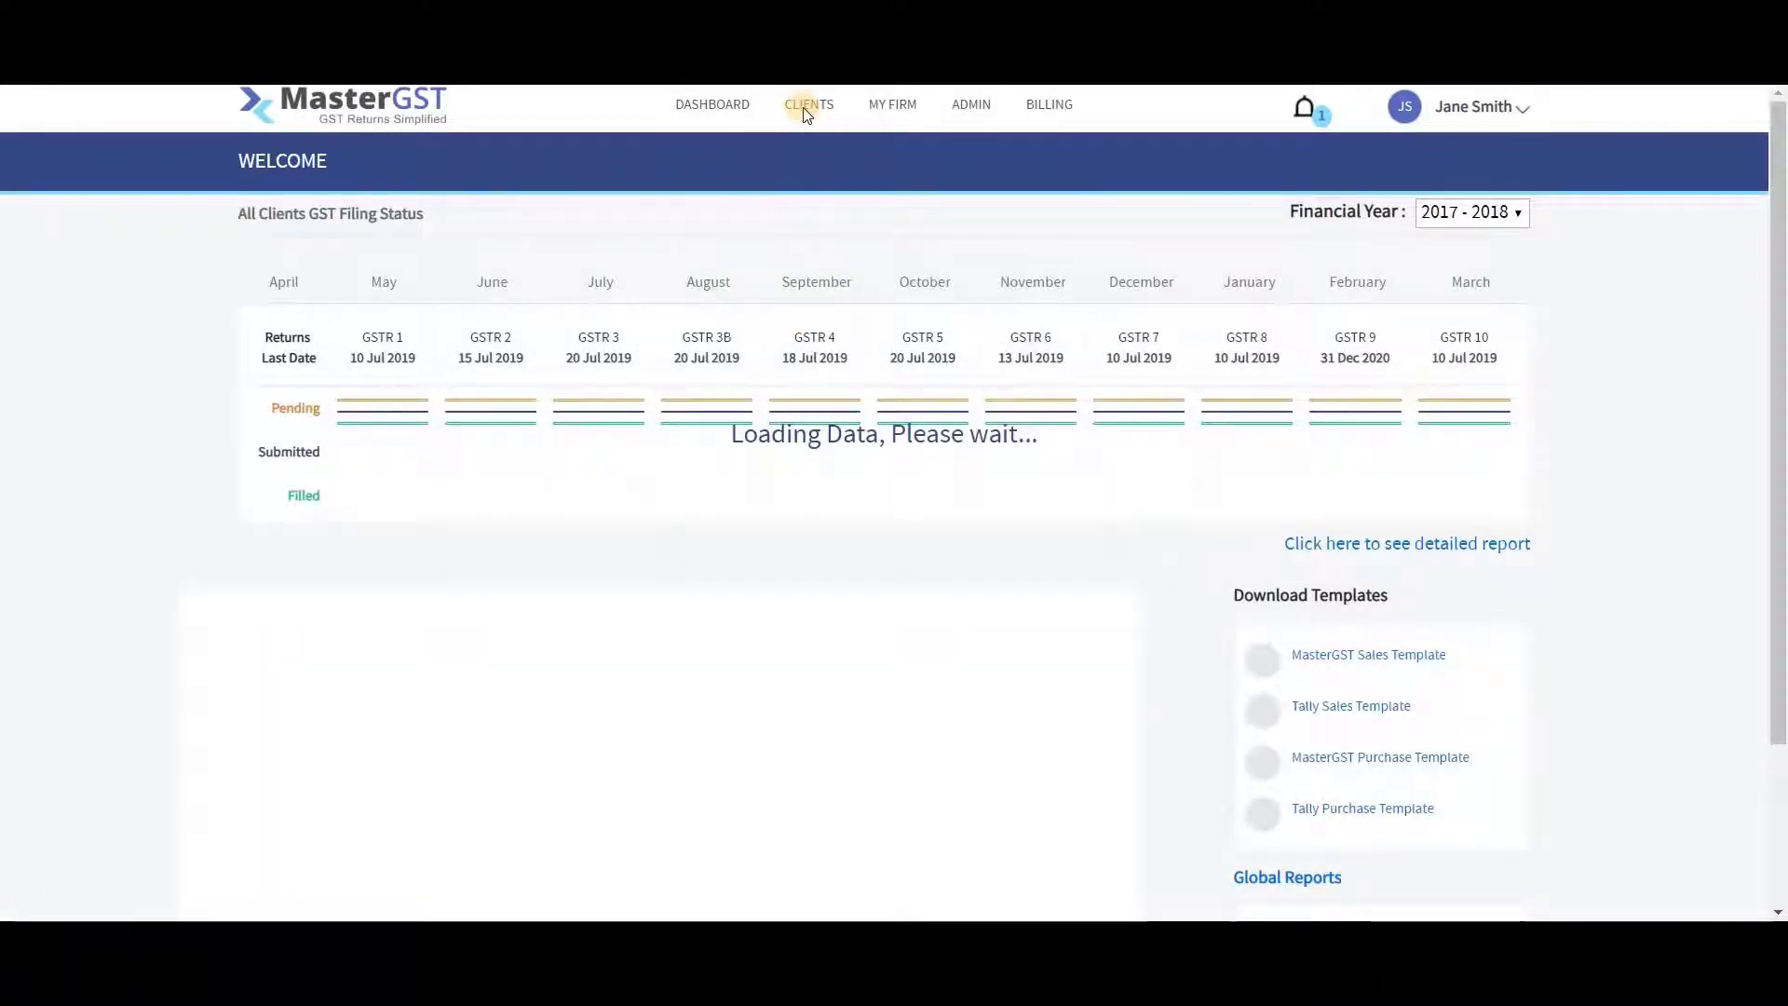
left_click(808, 108)
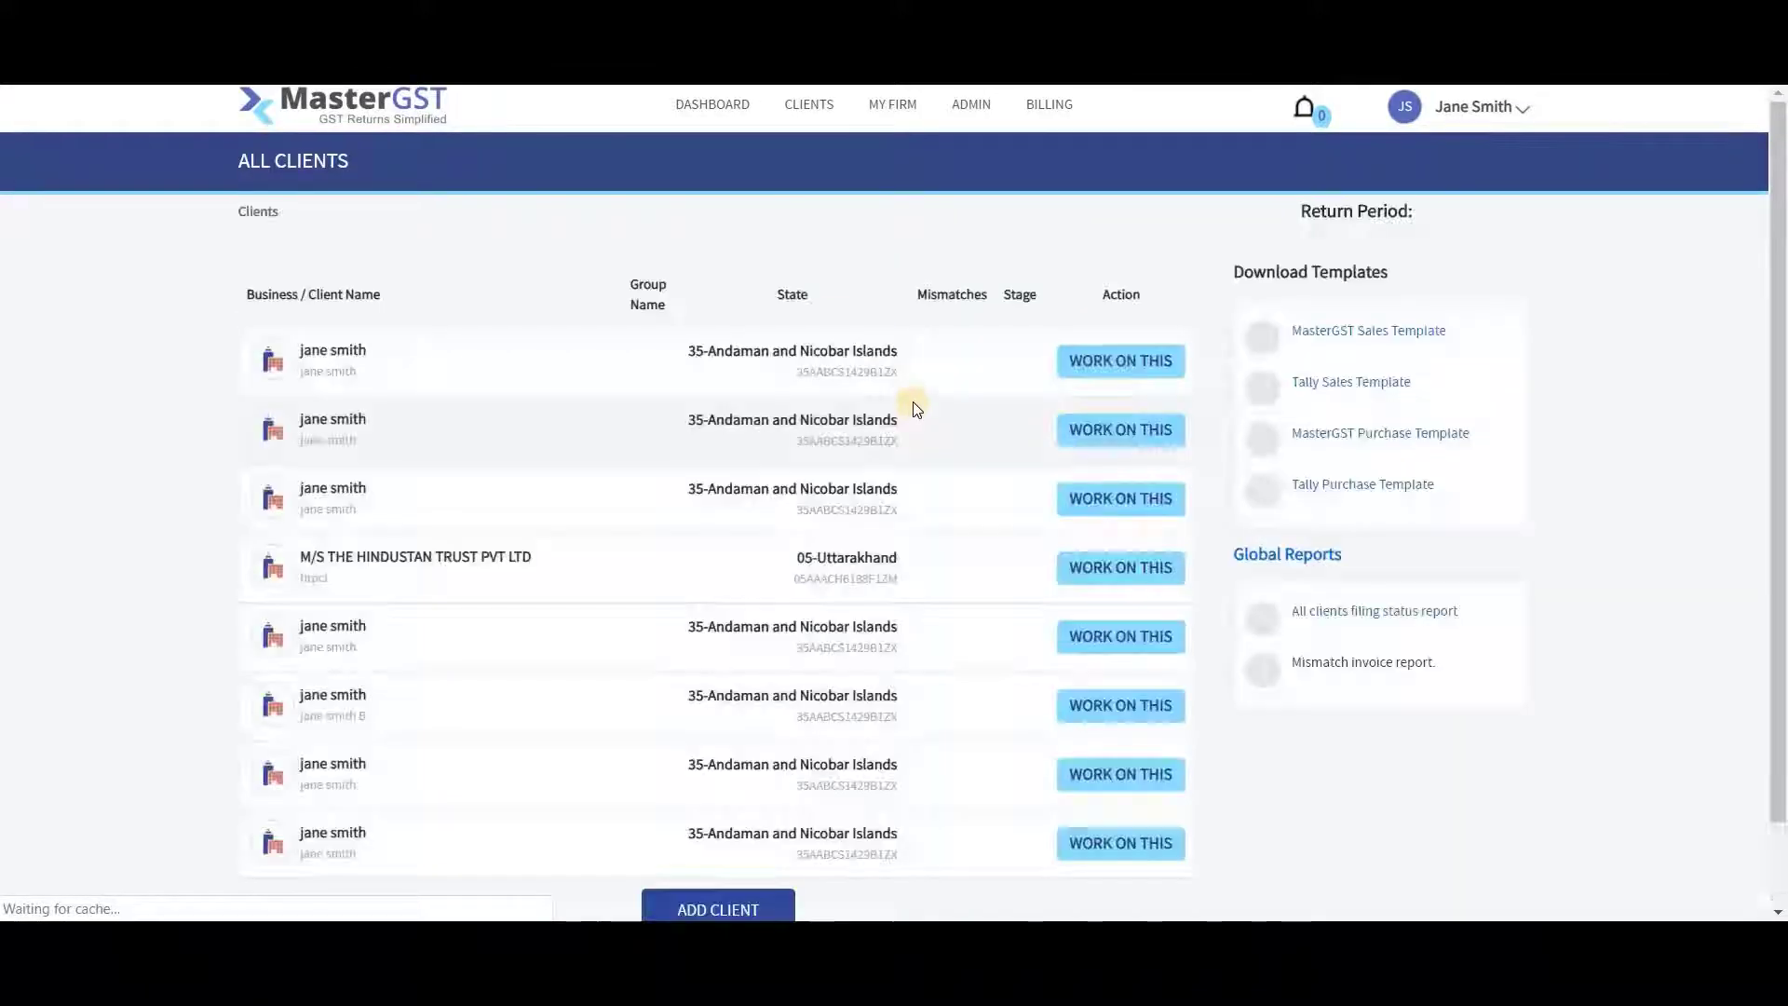
scroll(1058, 639, "down", 1)
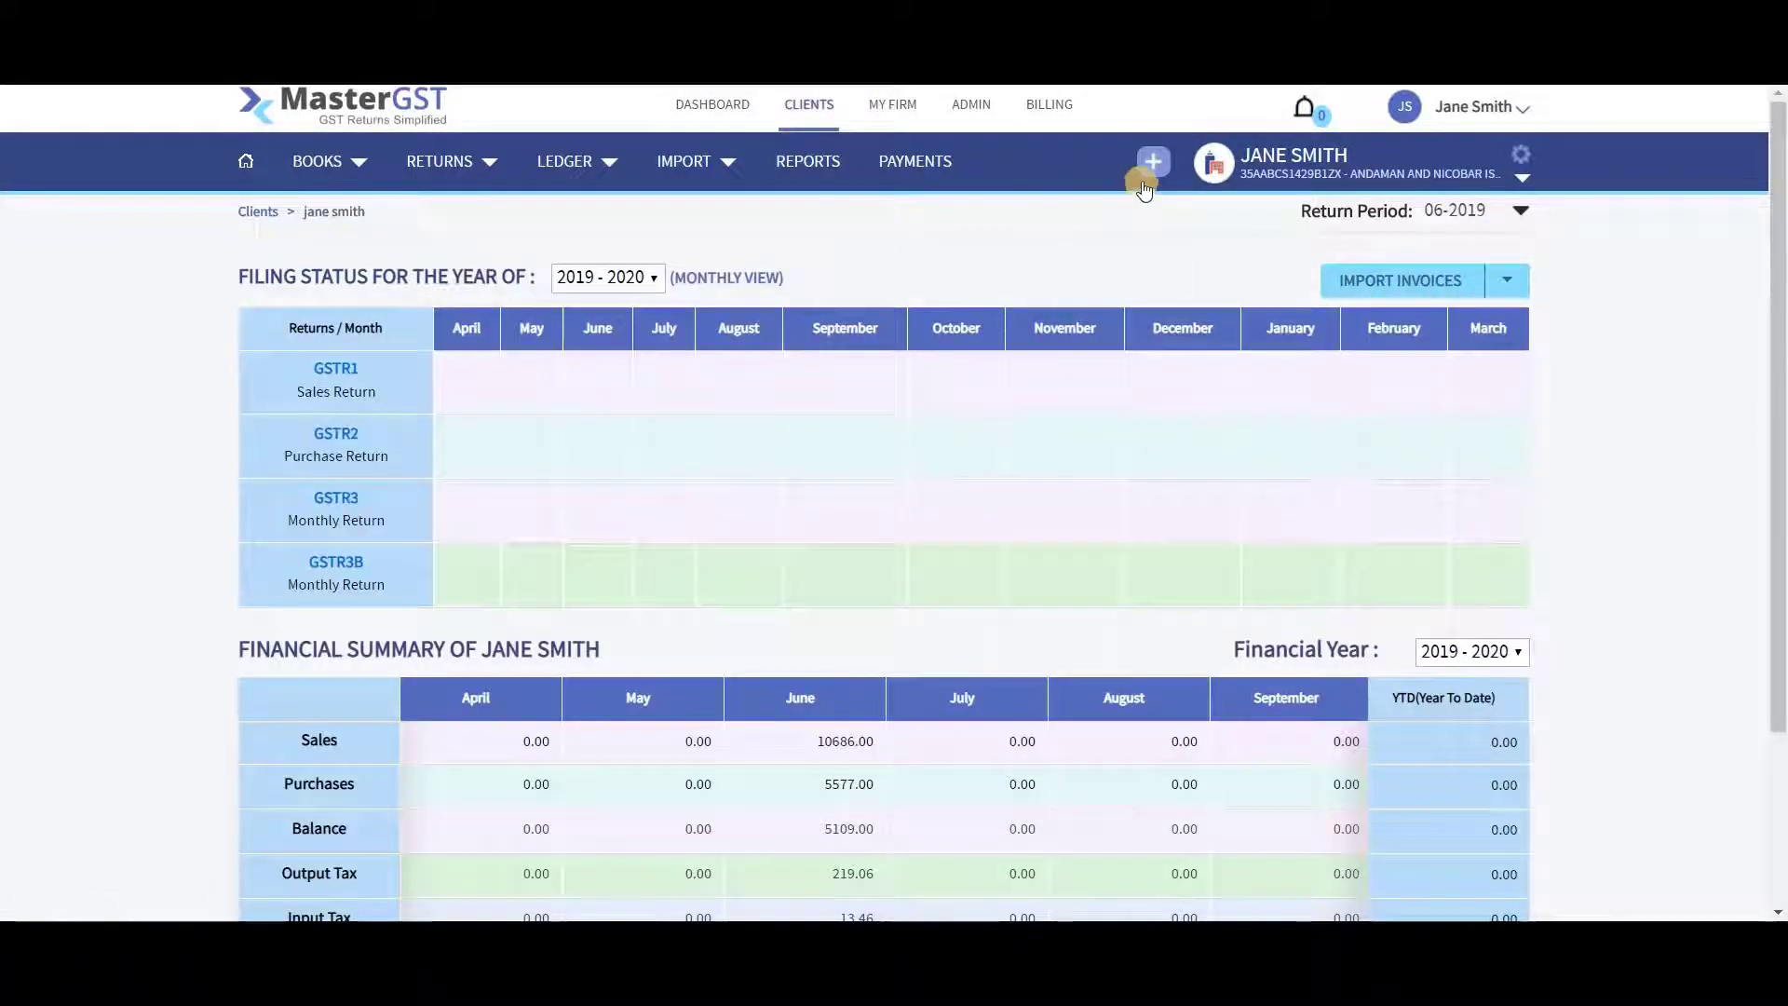
left_click(1152, 173)
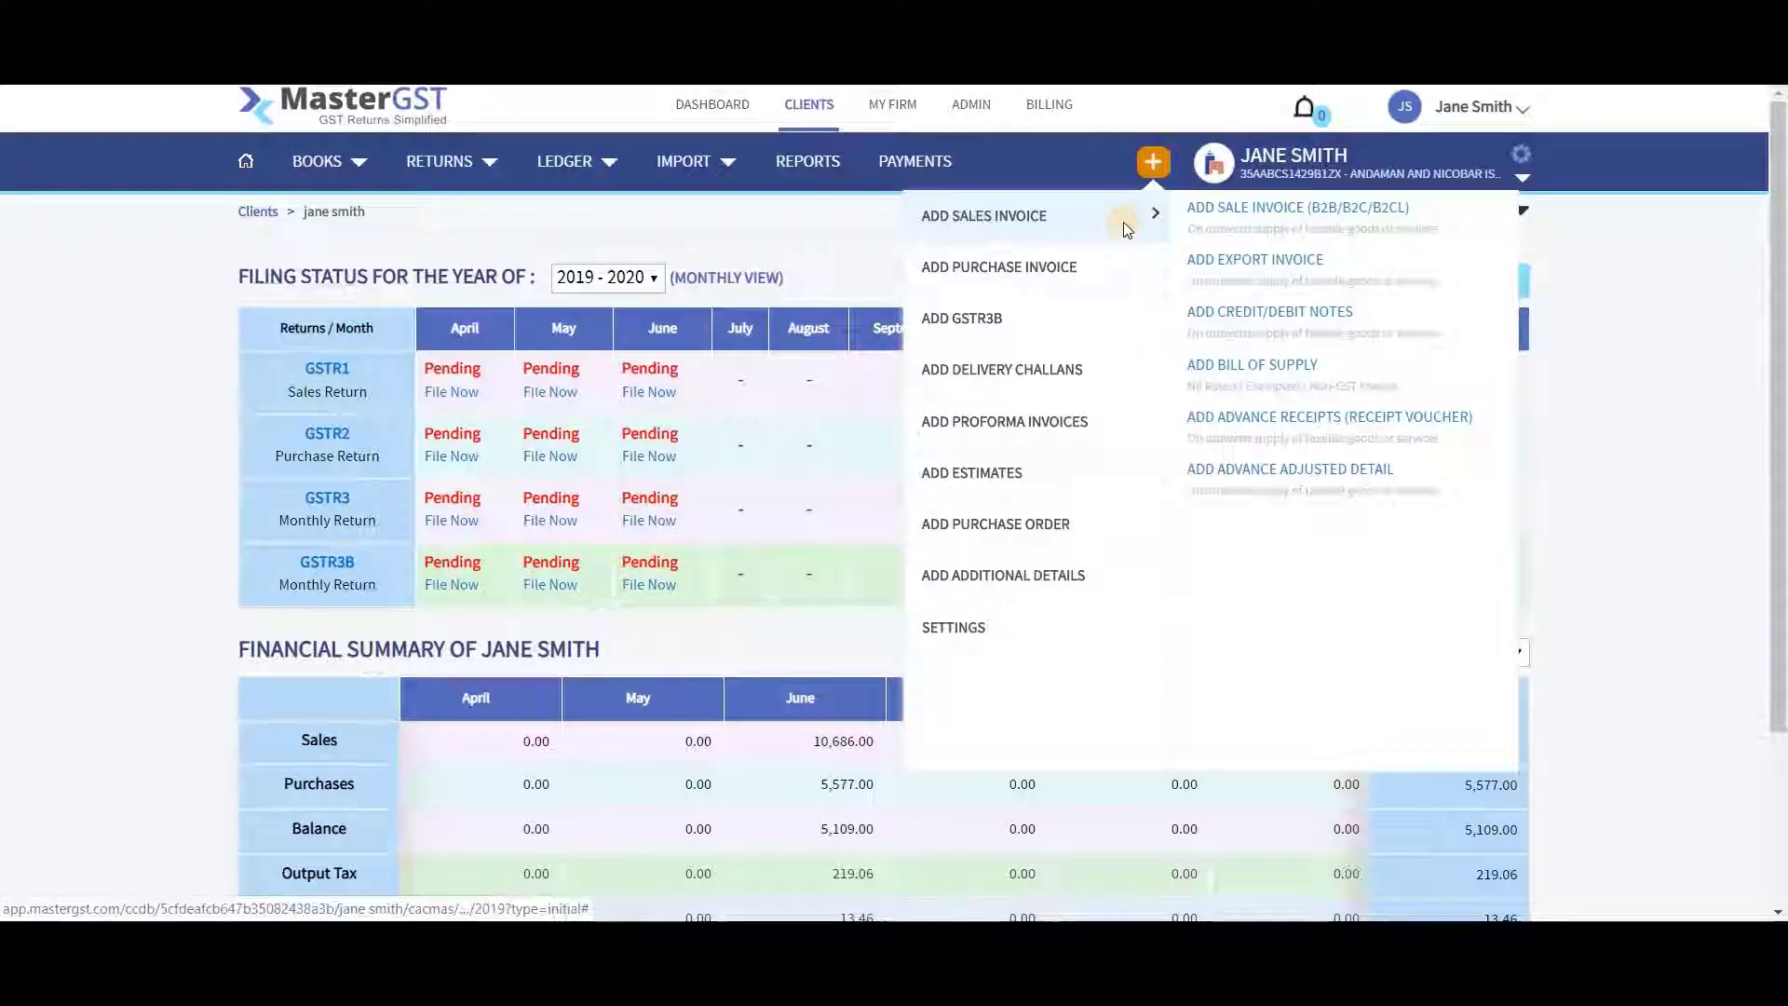
Start a new B2C sales invoice with customer name 'test'
left_click(1123, 222)
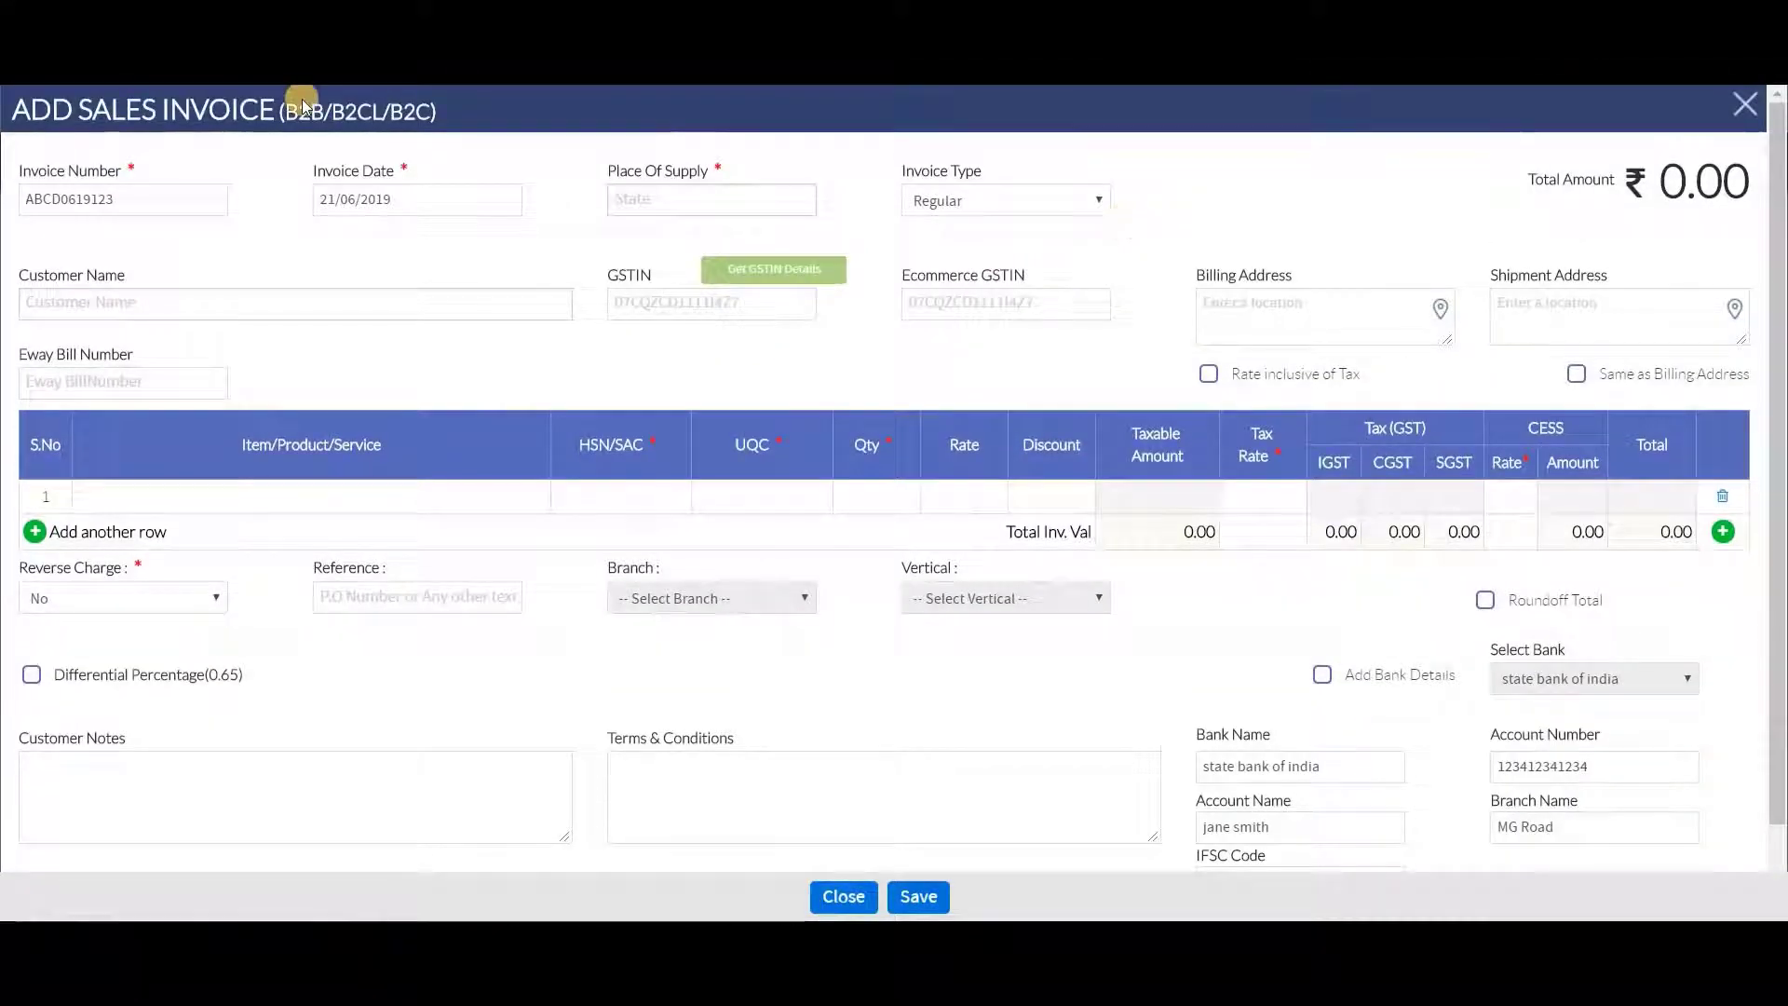
left_click(331, 297)
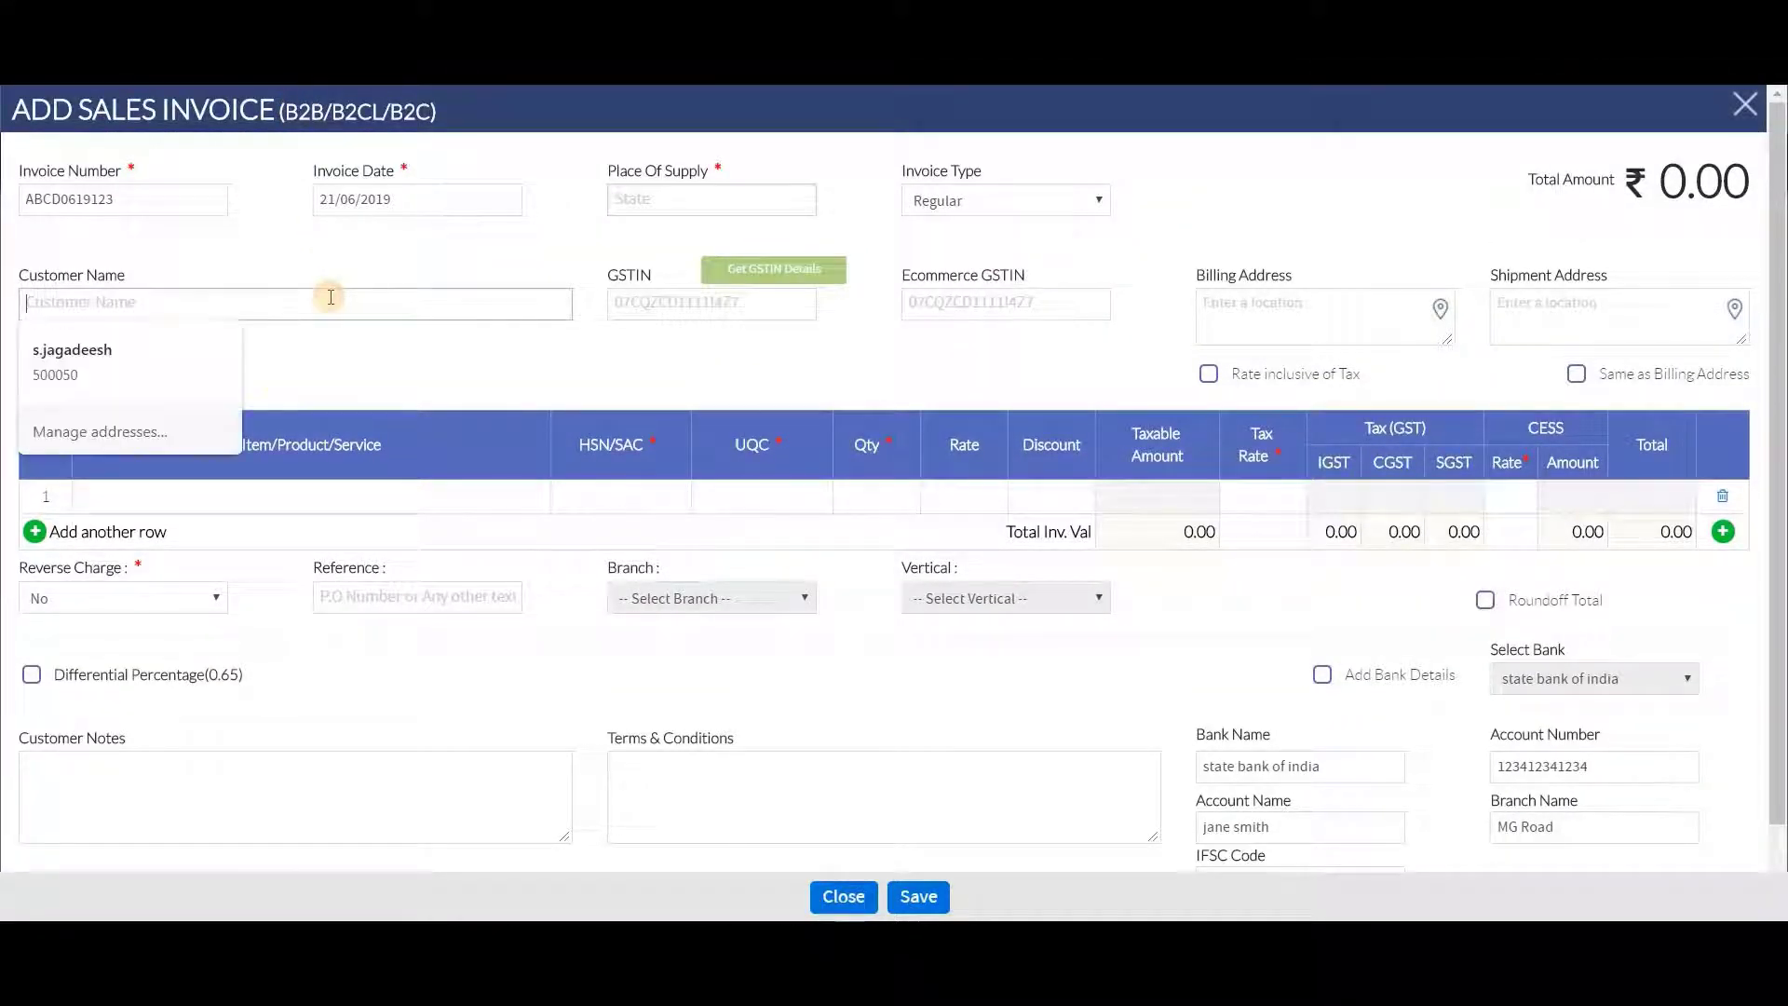
type("test")
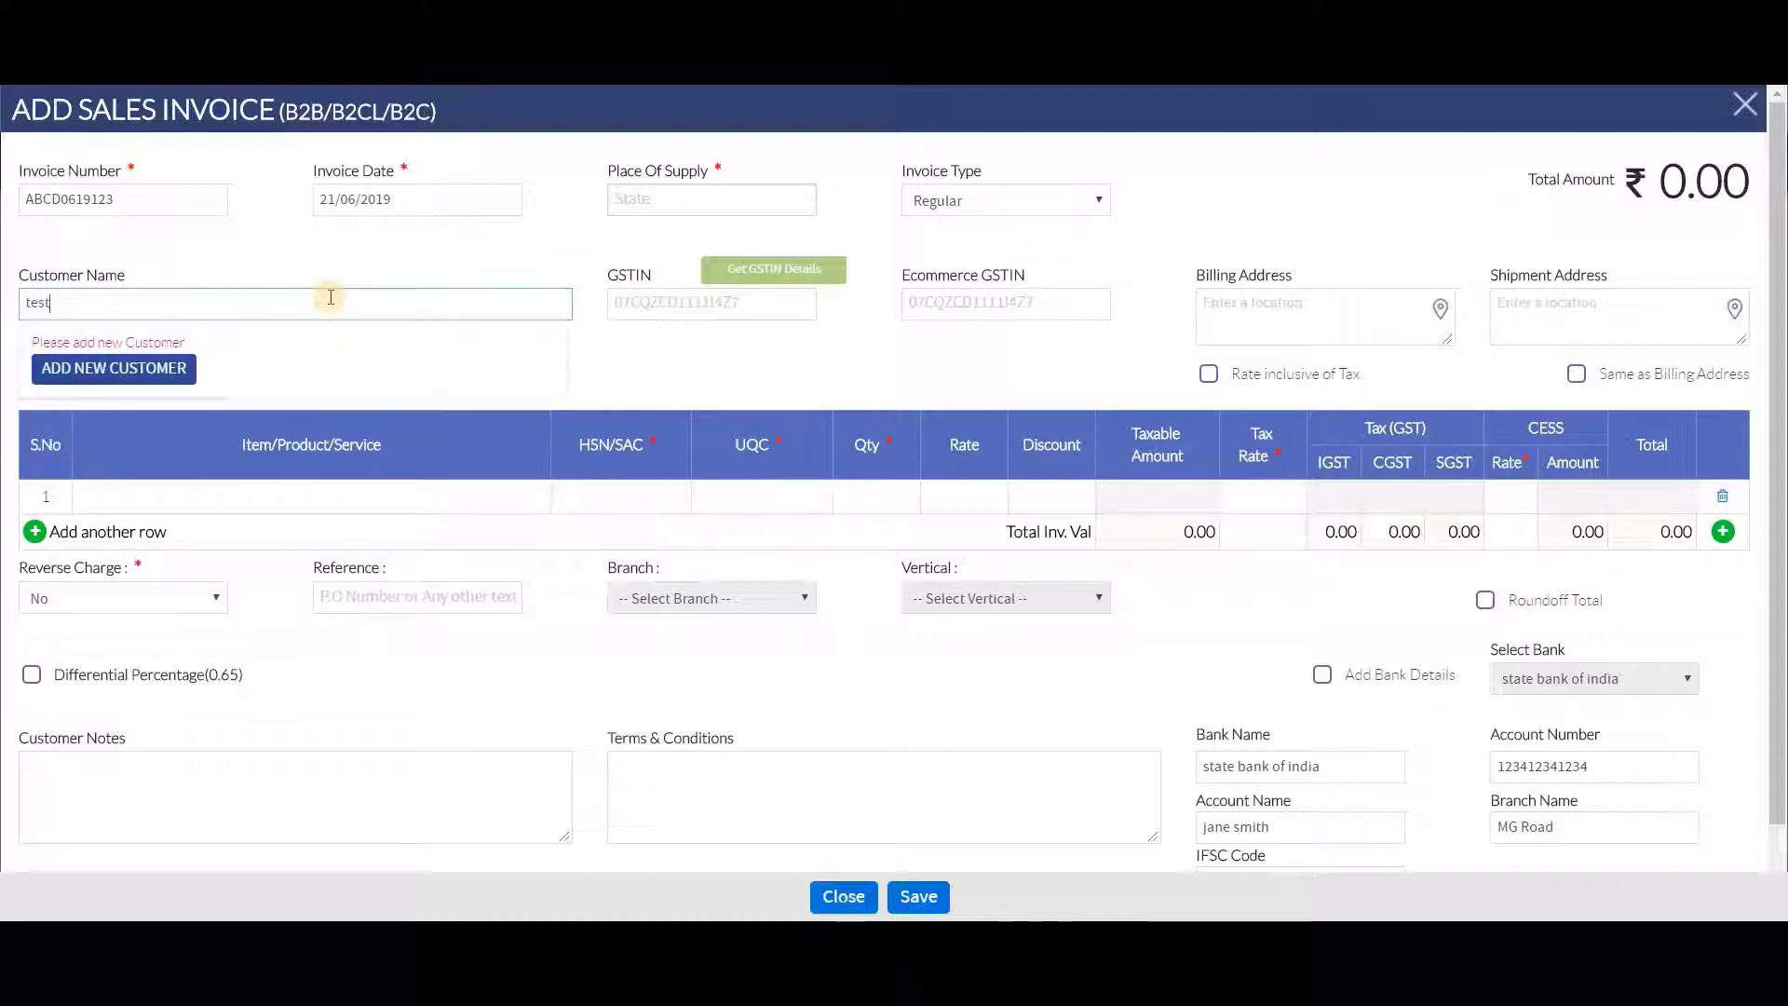
left_click(409, 254)
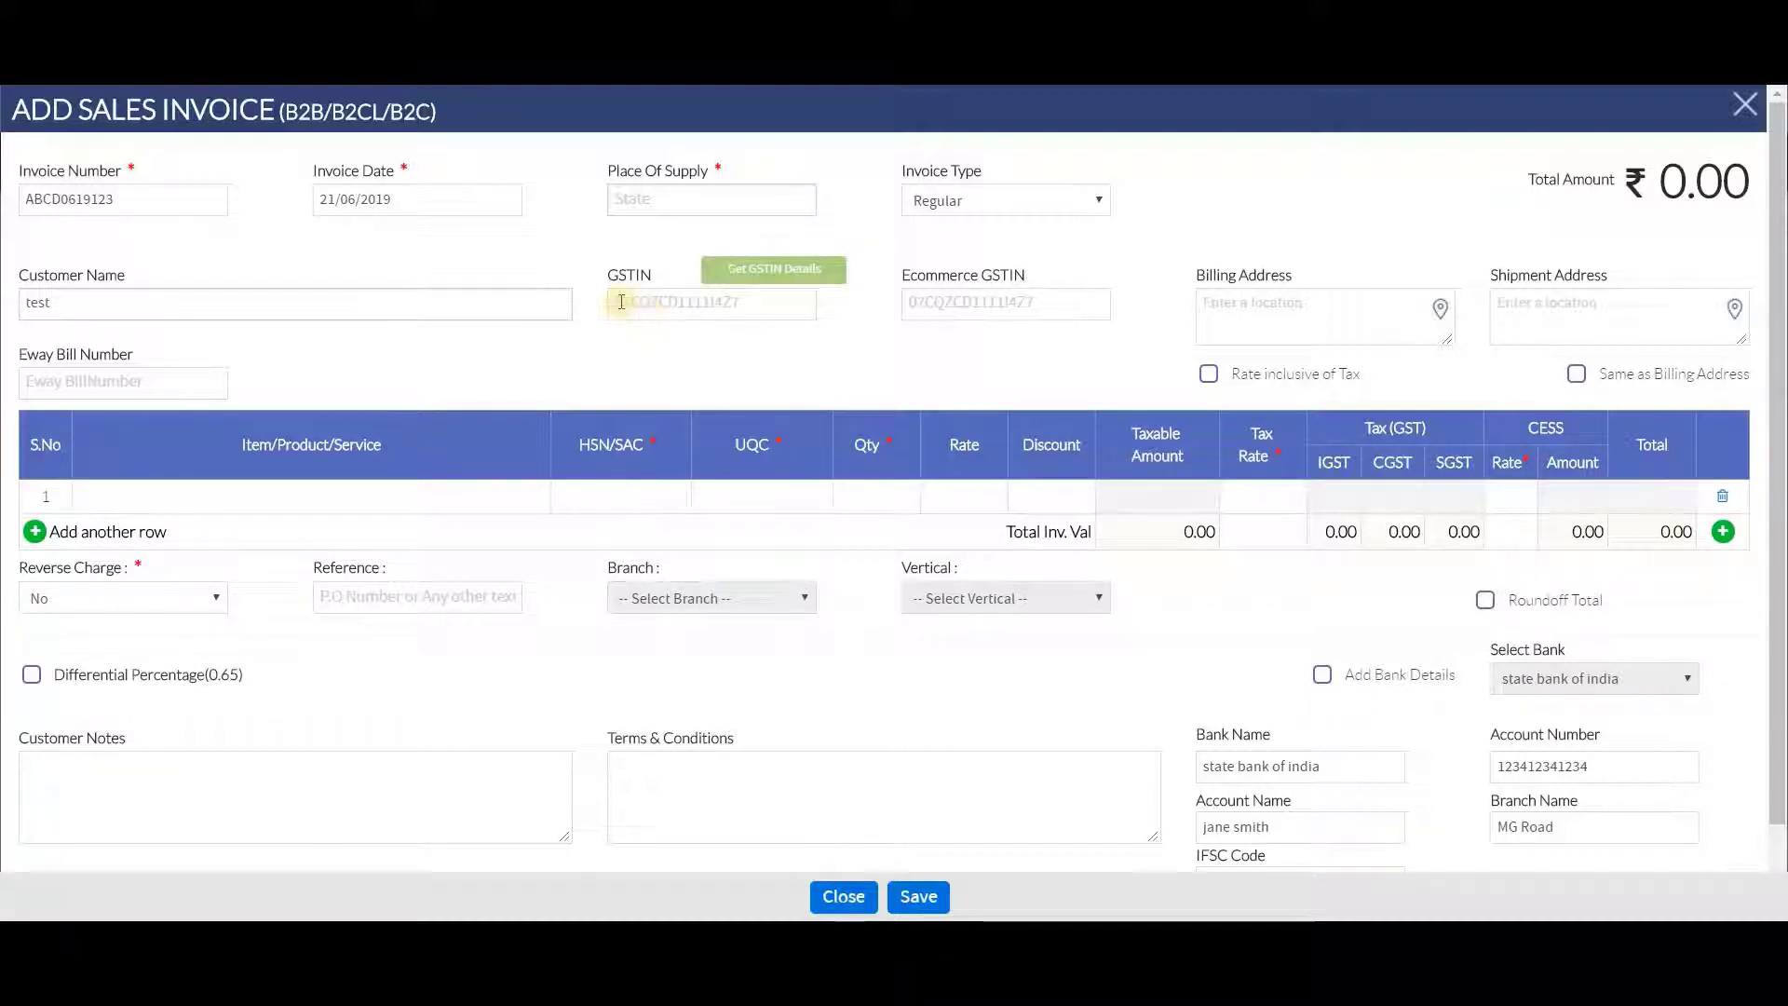
Check the invoice number and set place of supply to 01-Jammu and Kashmir
left_click(188, 189)
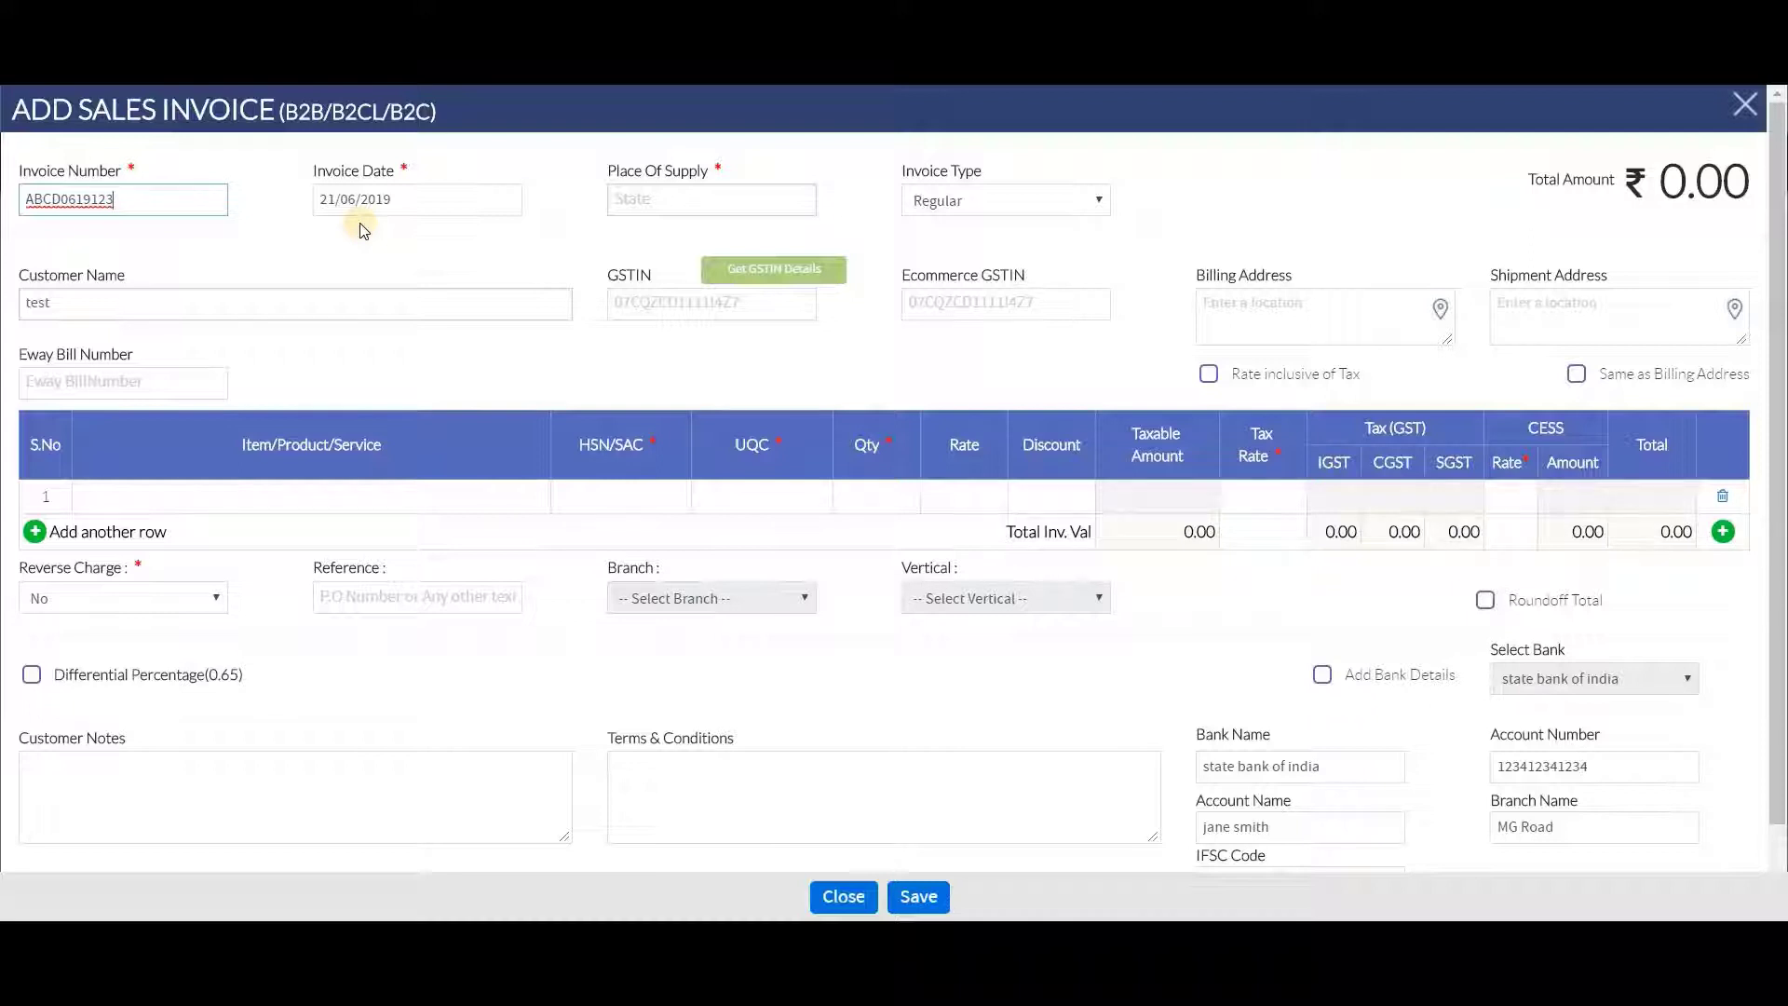
left_click(656, 195)
type("0")
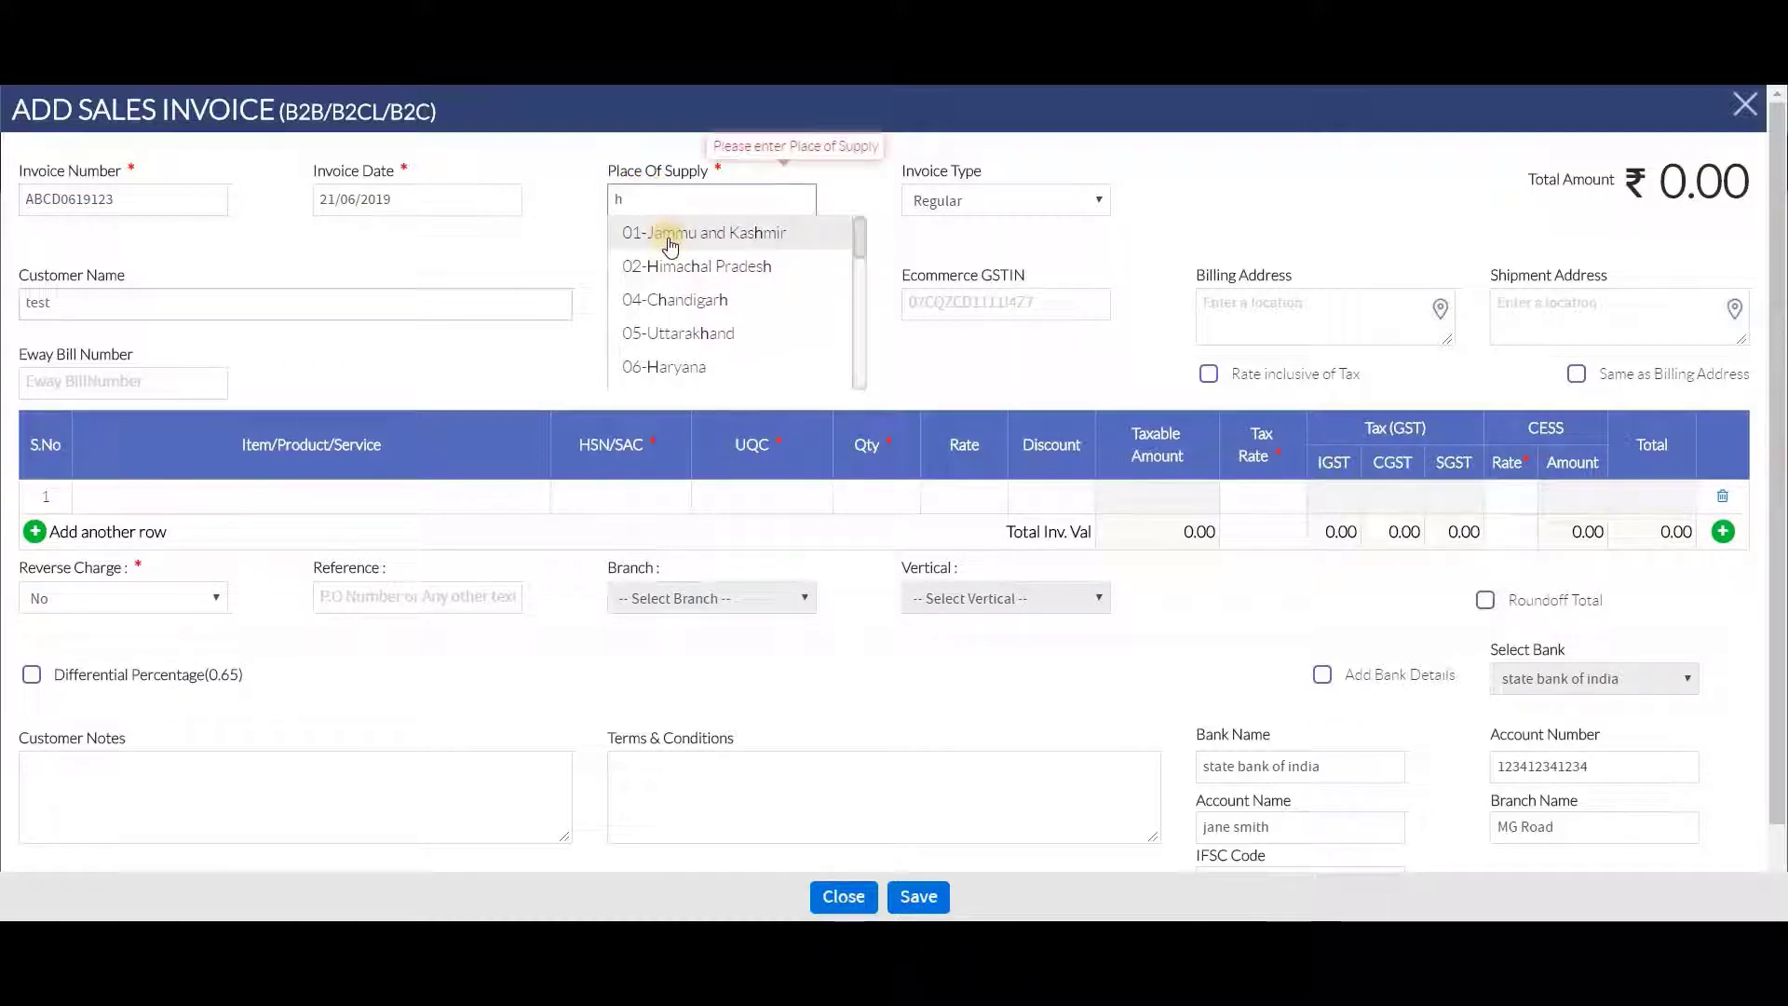
left_click(667, 233)
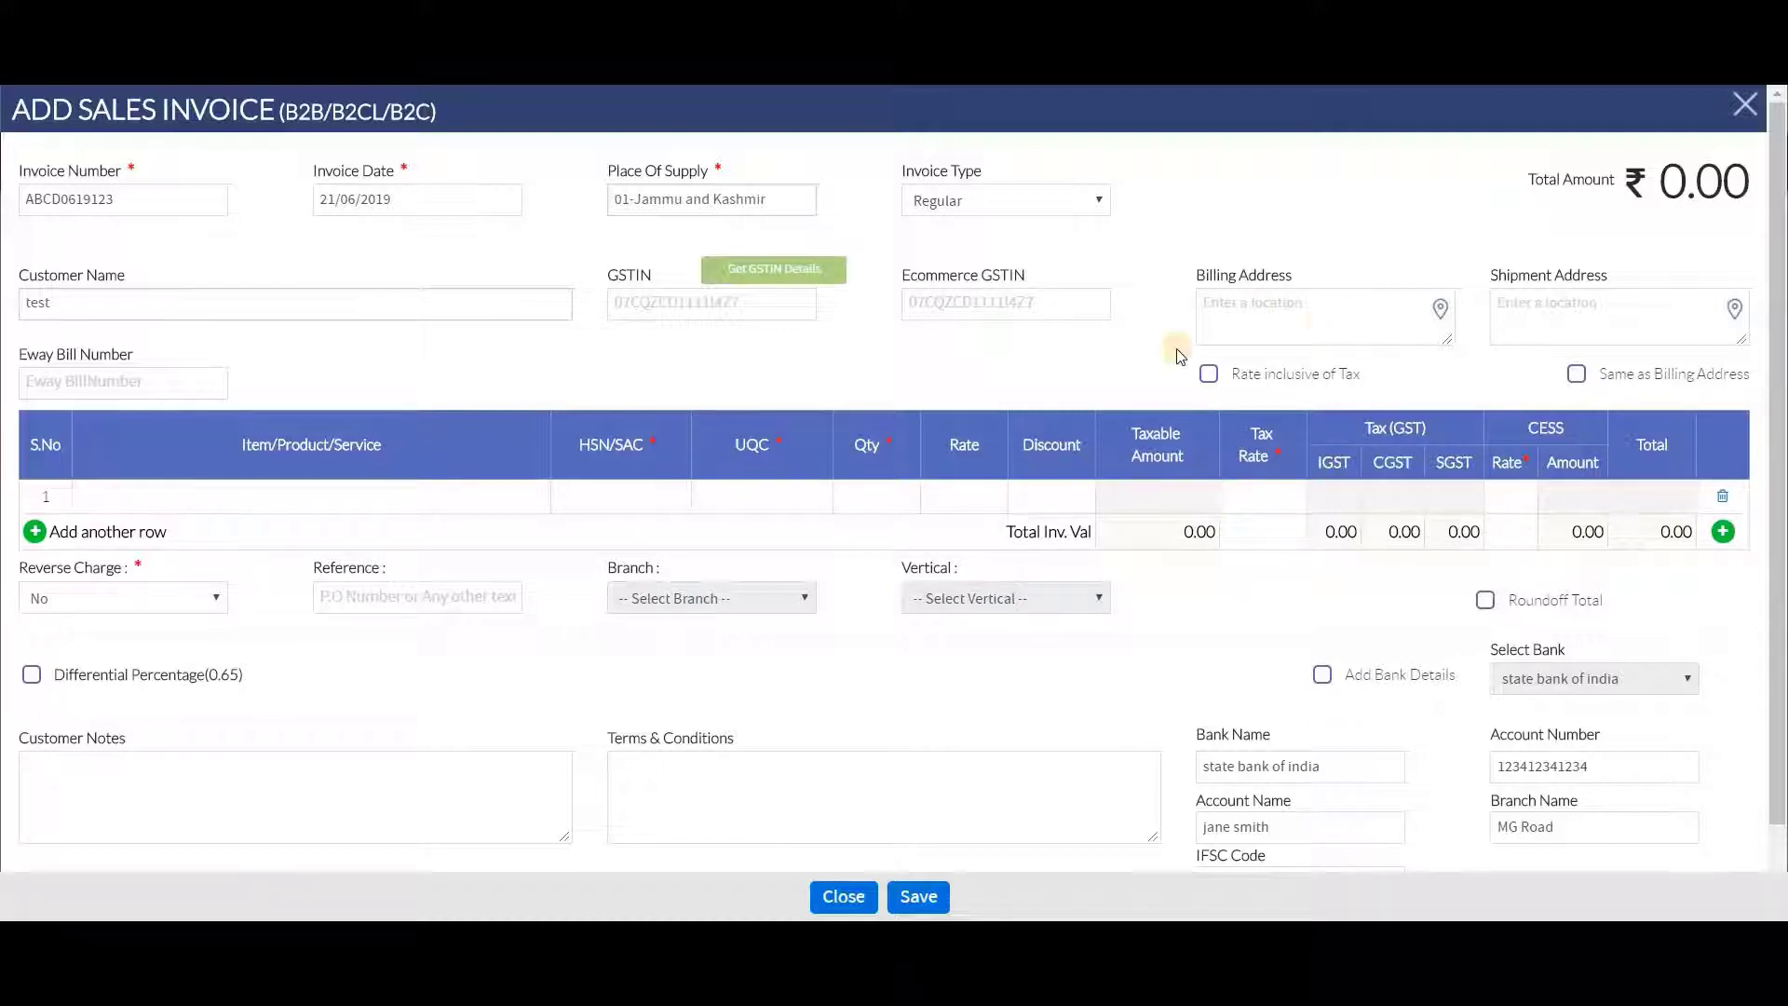
Create a new item test12 on the first line with item code 3421
left_click(359, 491)
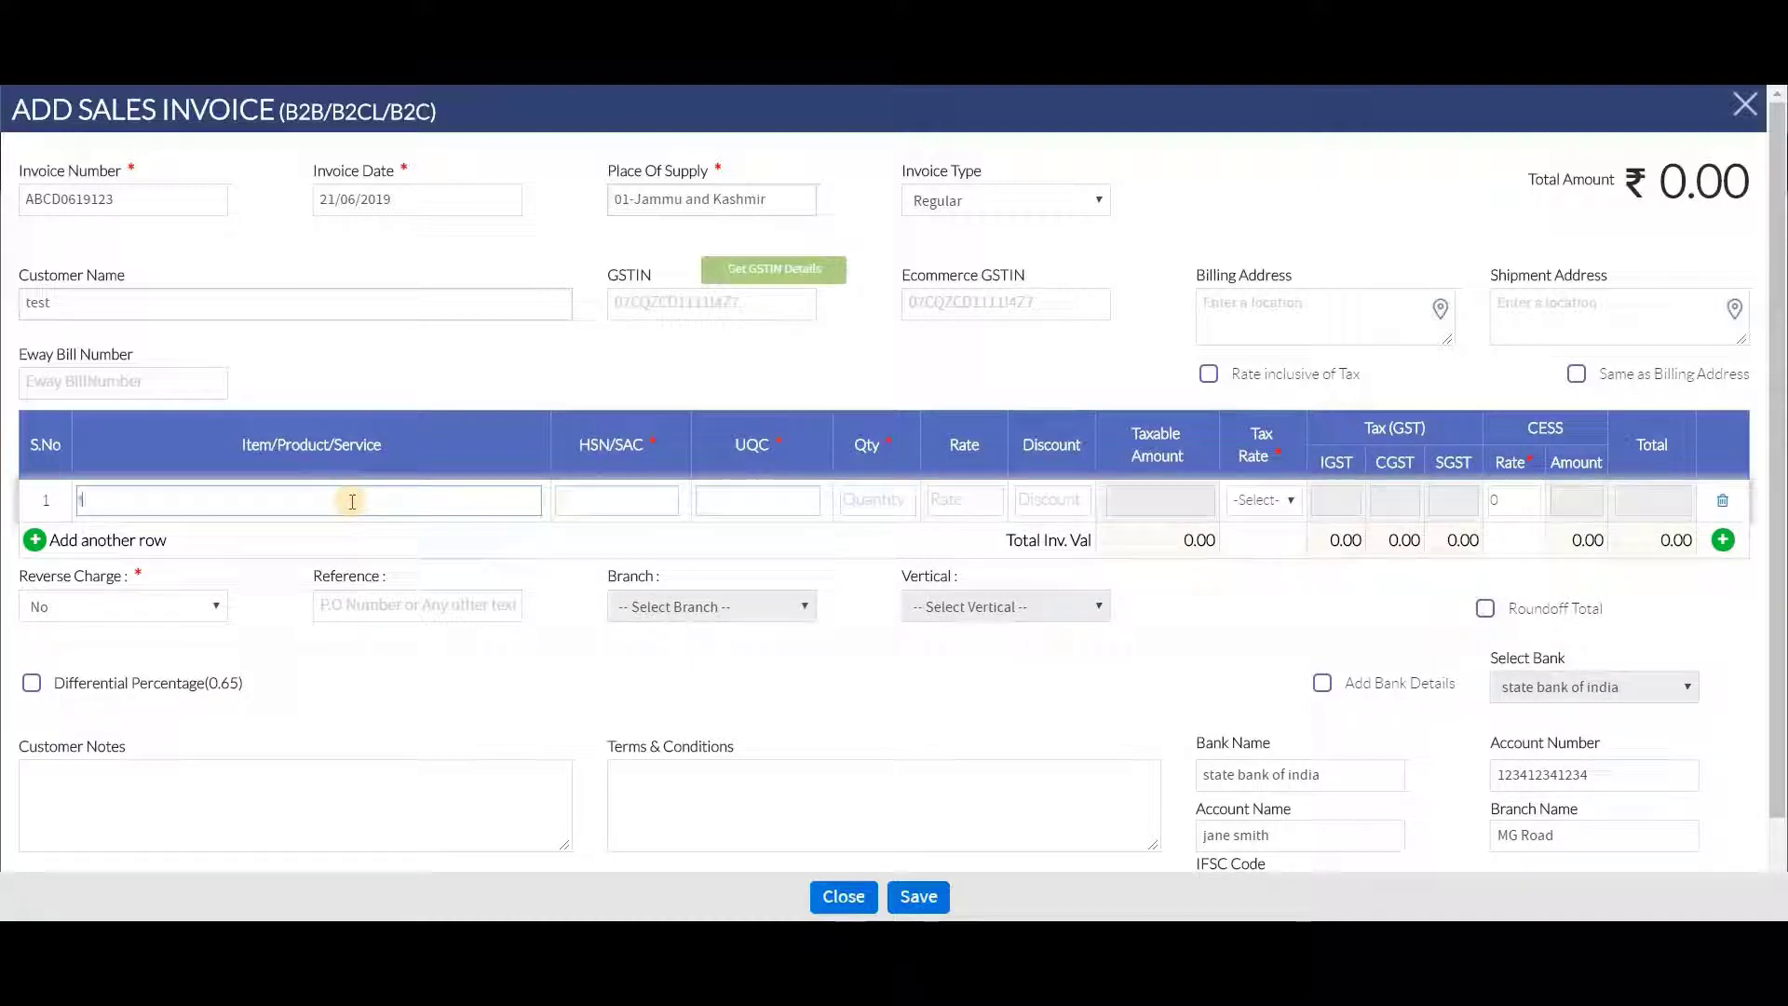
type("test")
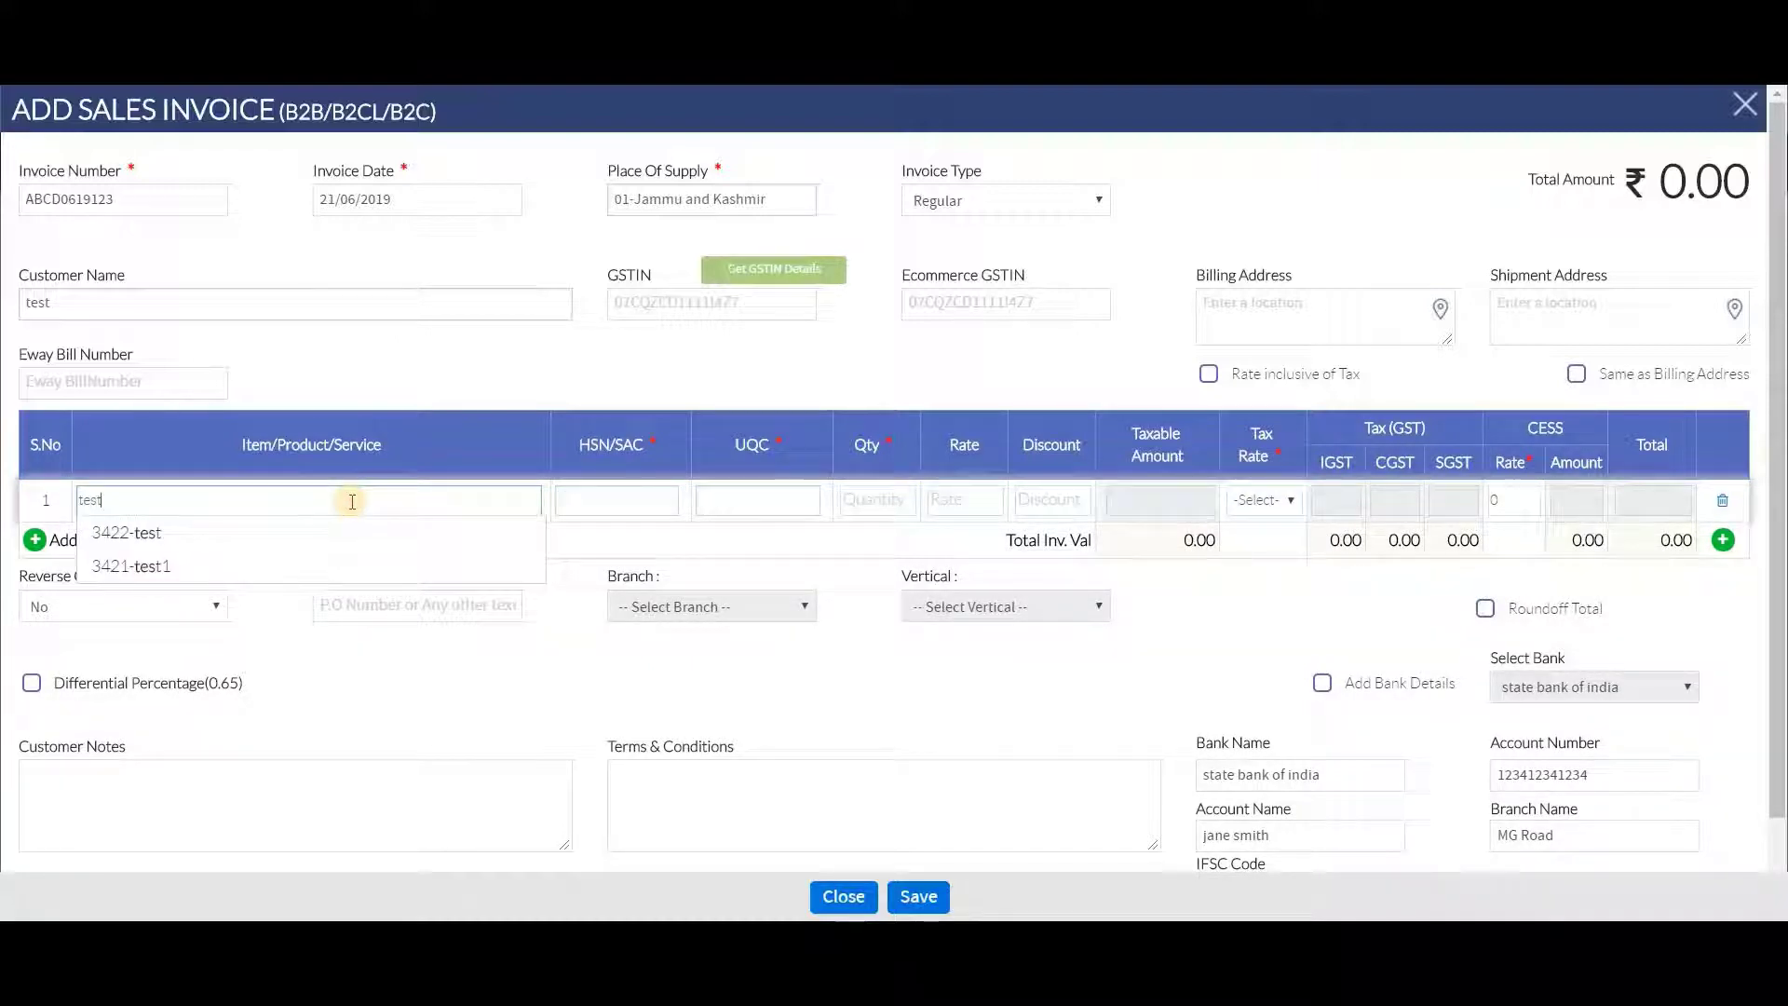
type("12")
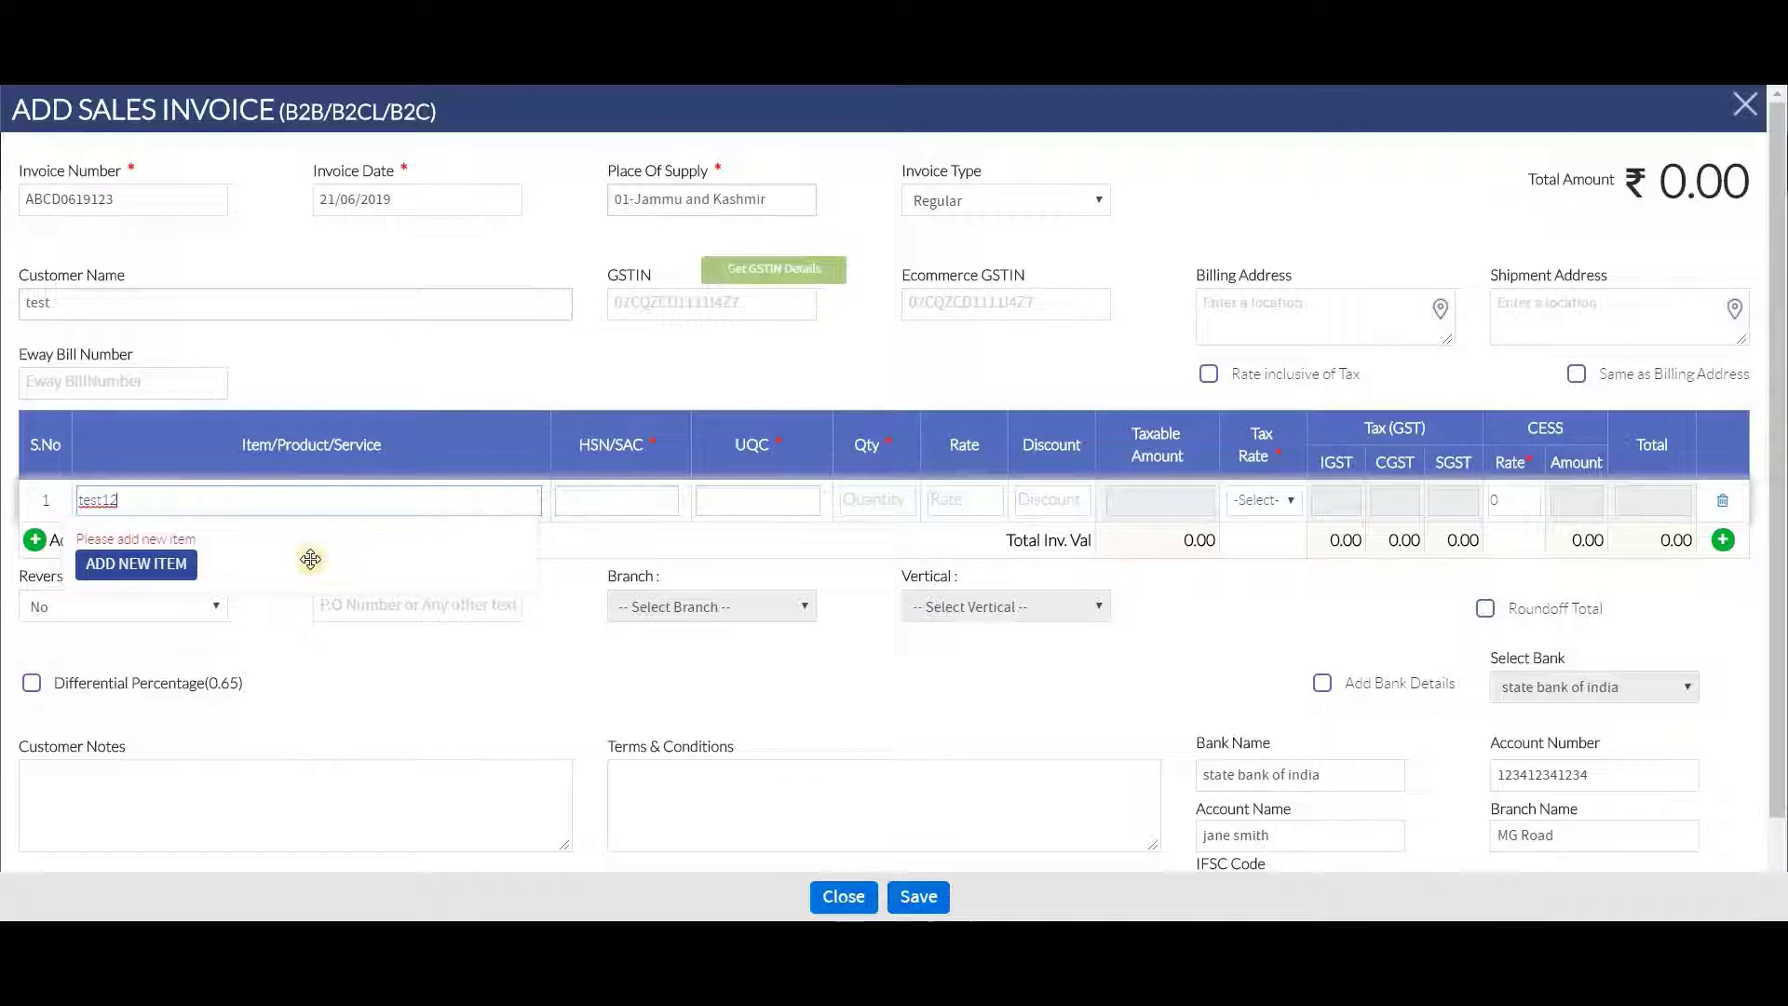
left_click(177, 567)
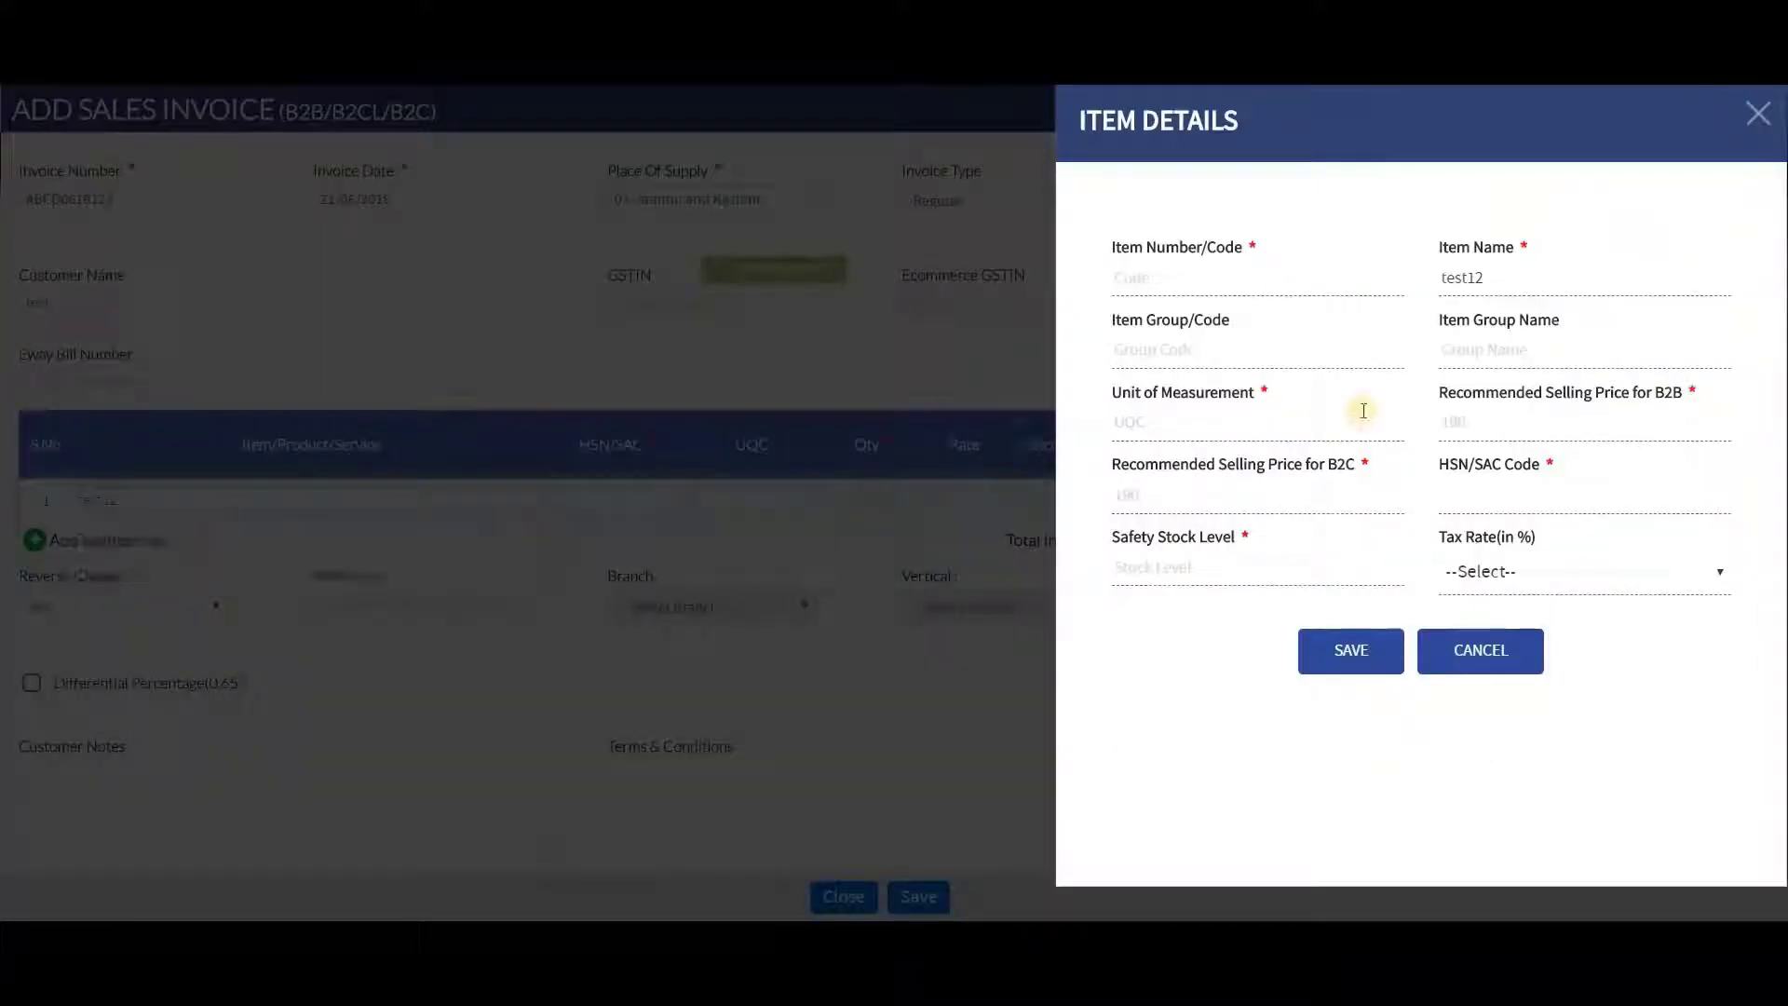
left_click(1185, 281)
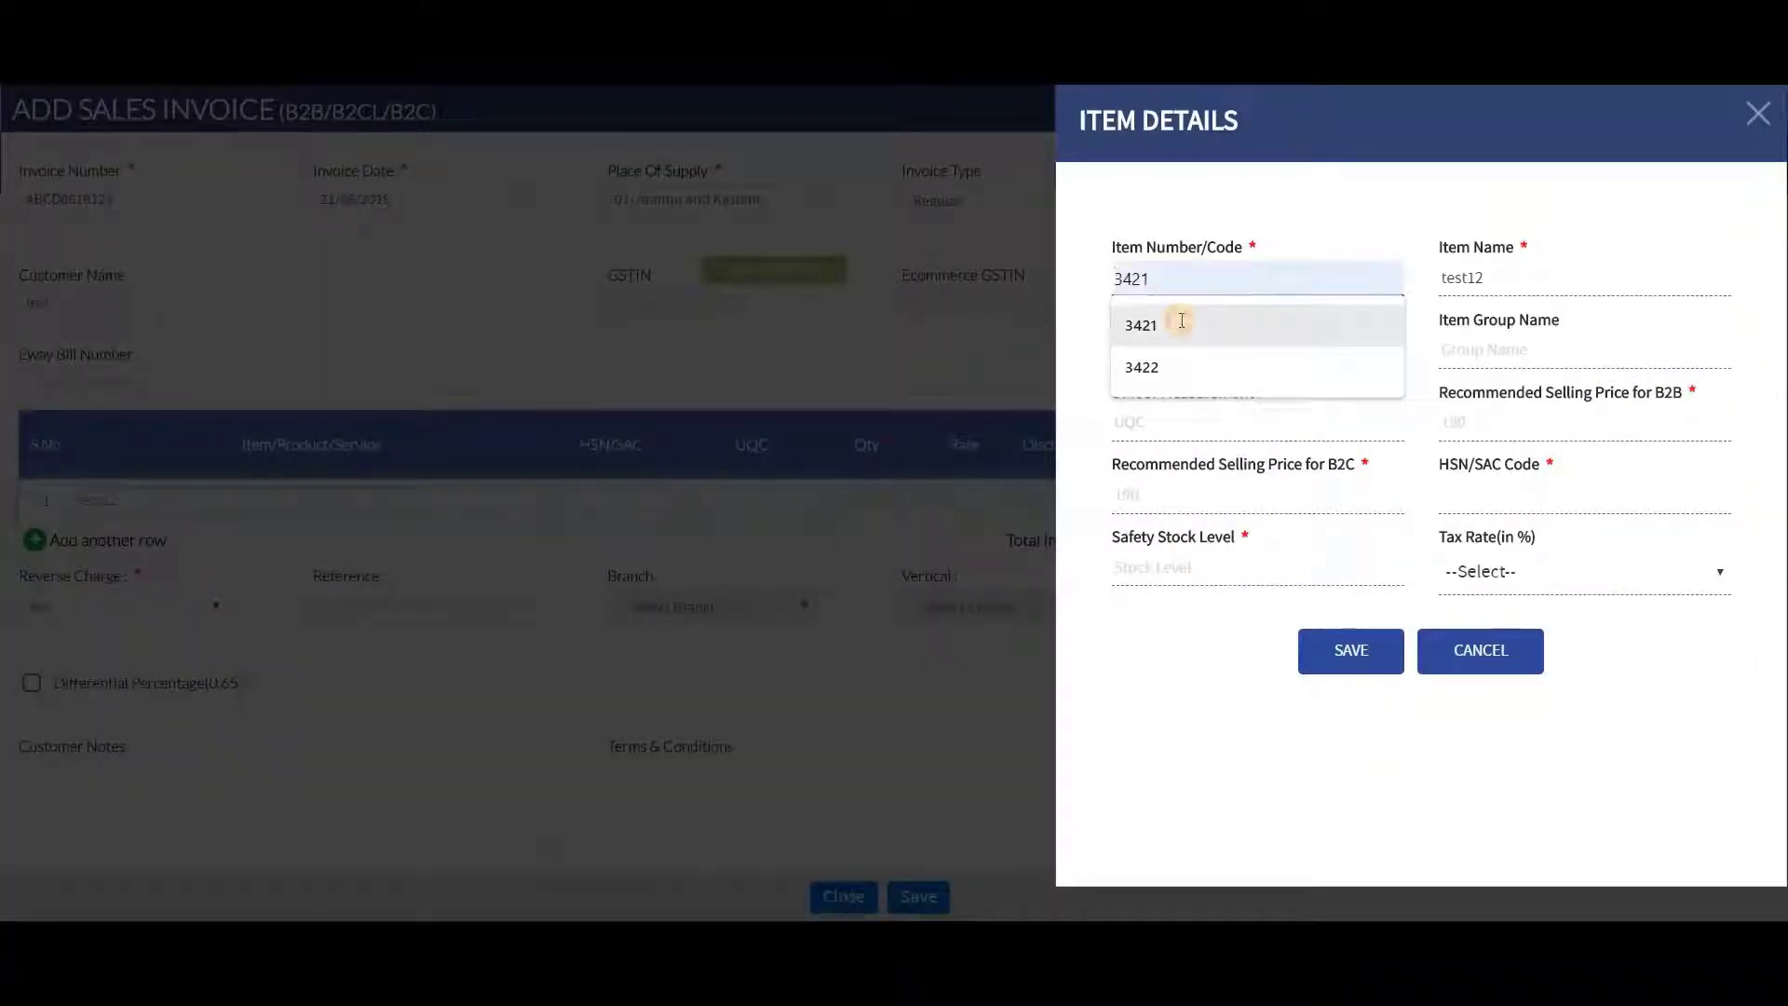
left_click(1175, 323)
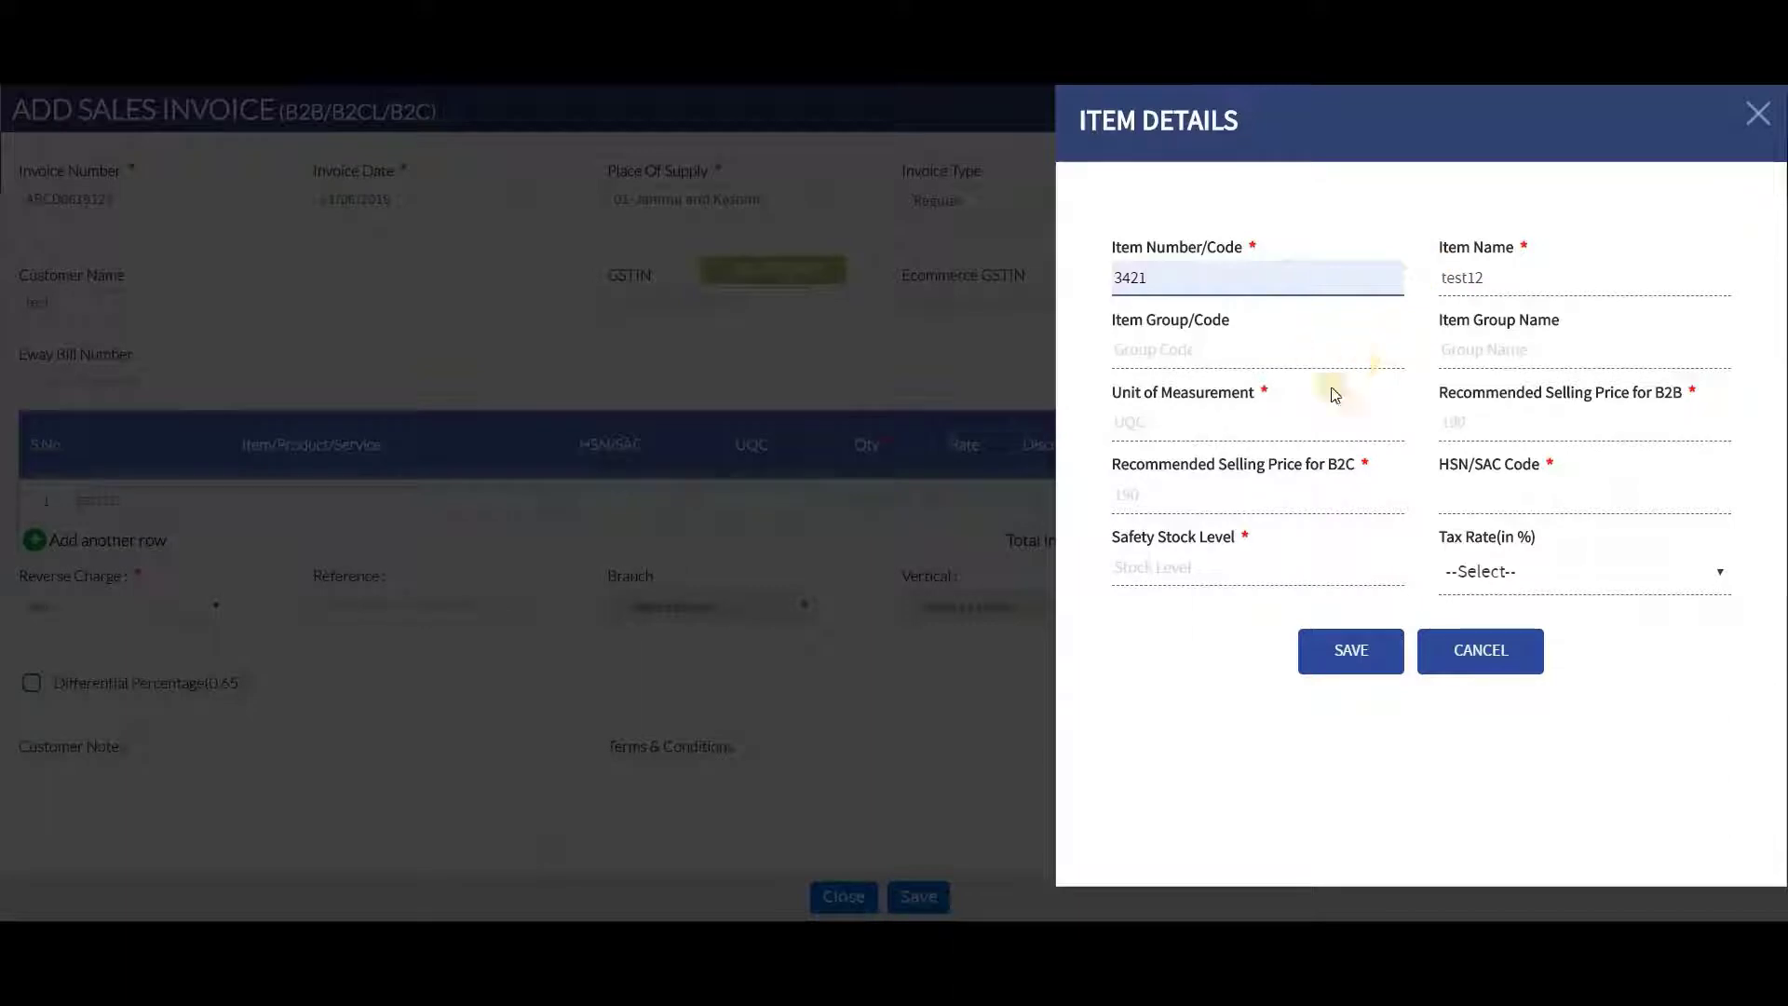
Set the item's unit to BUCKLES, B2B price 234 and B2C price 5343
left_click(1290, 419)
type("C")
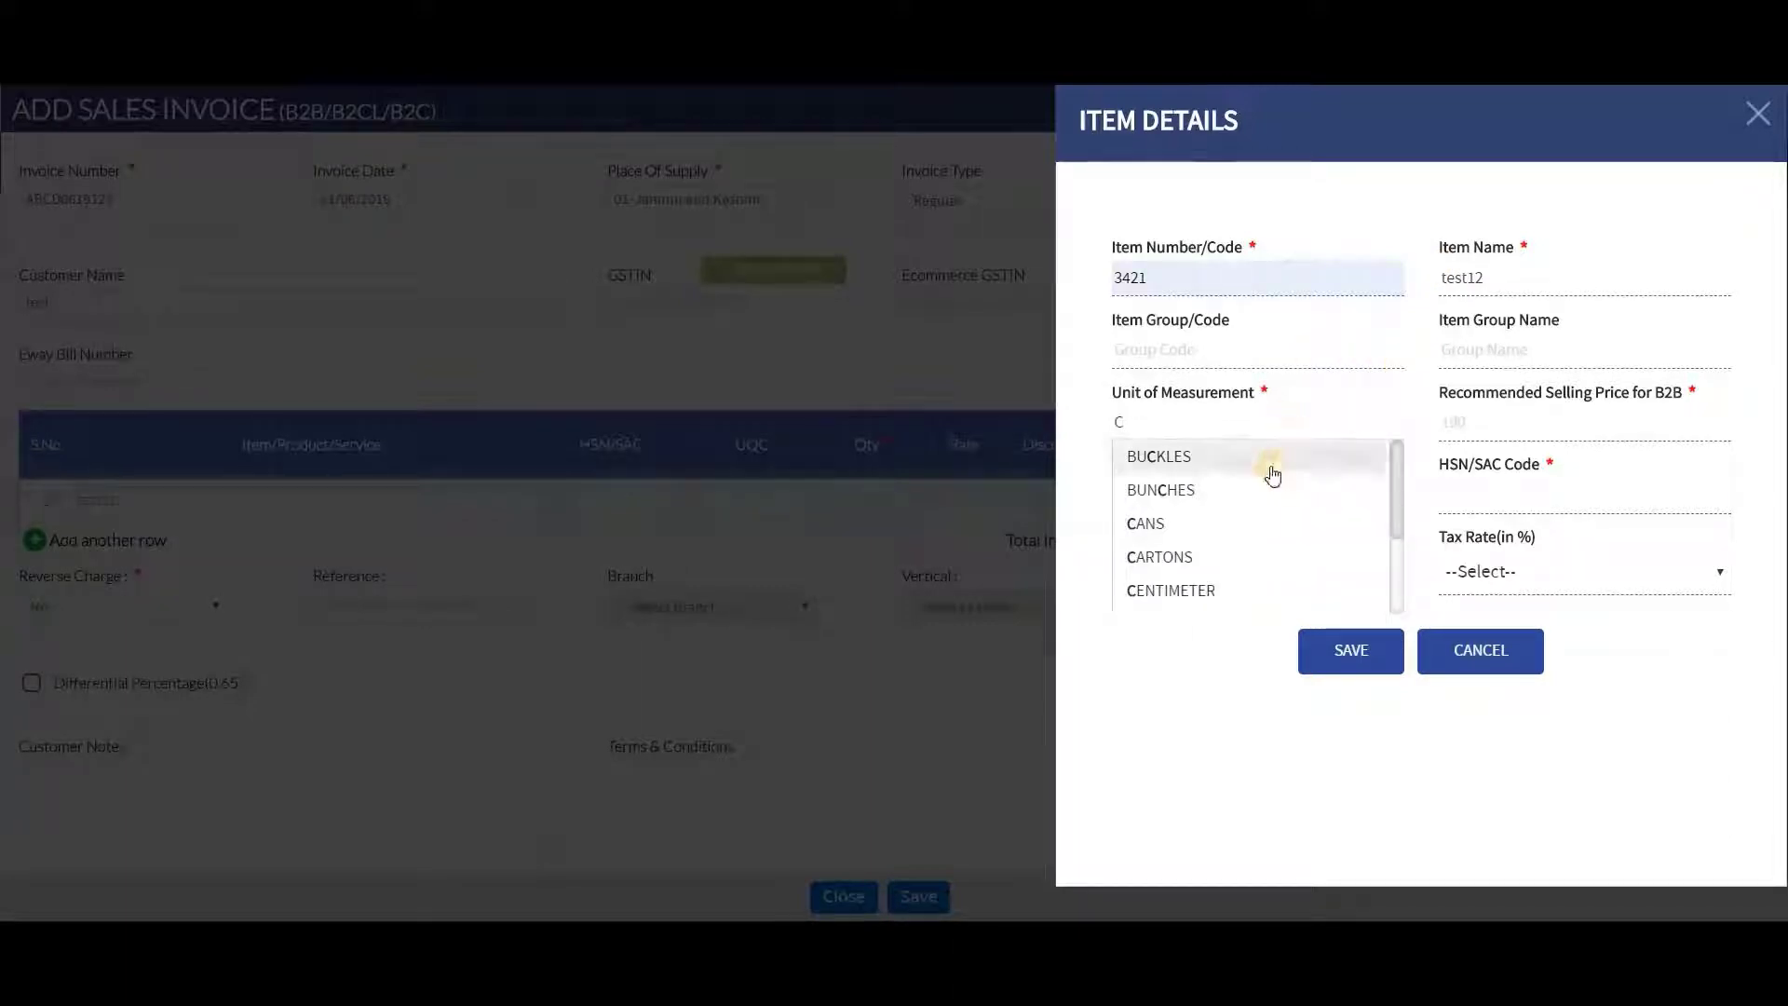
left_click(1272, 458)
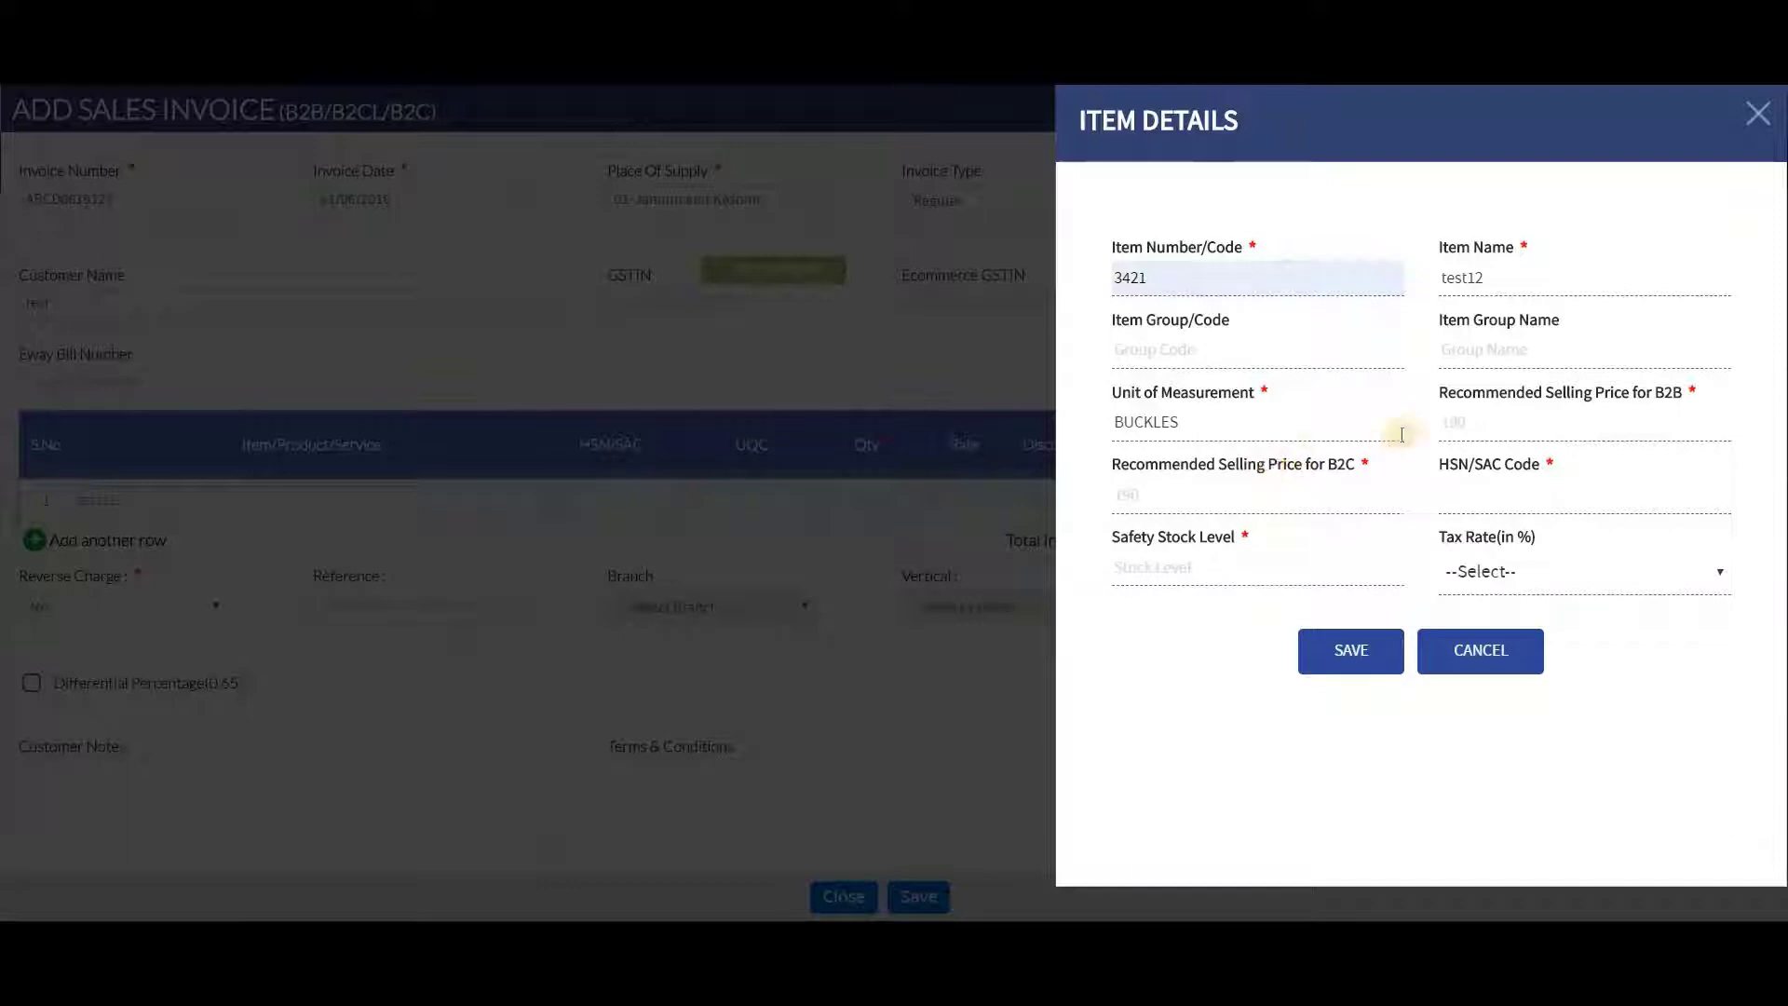
left_click(1464, 435)
left_click(1461, 462)
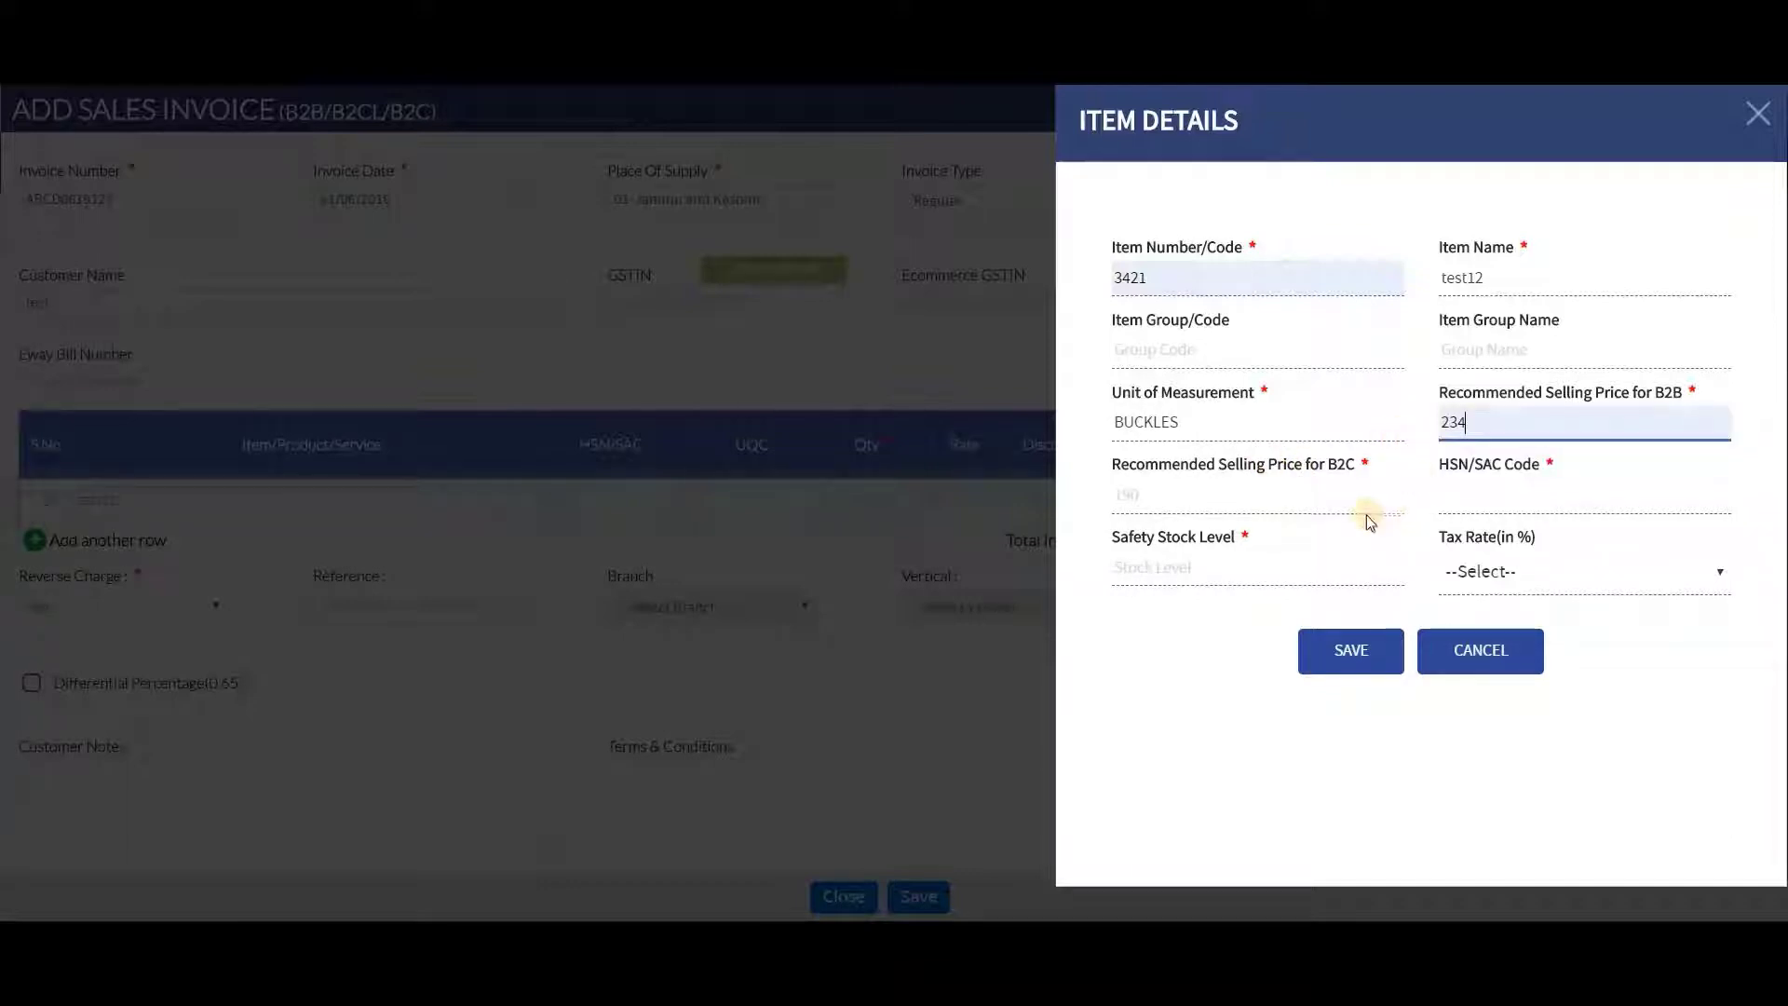
left_click(1338, 490)
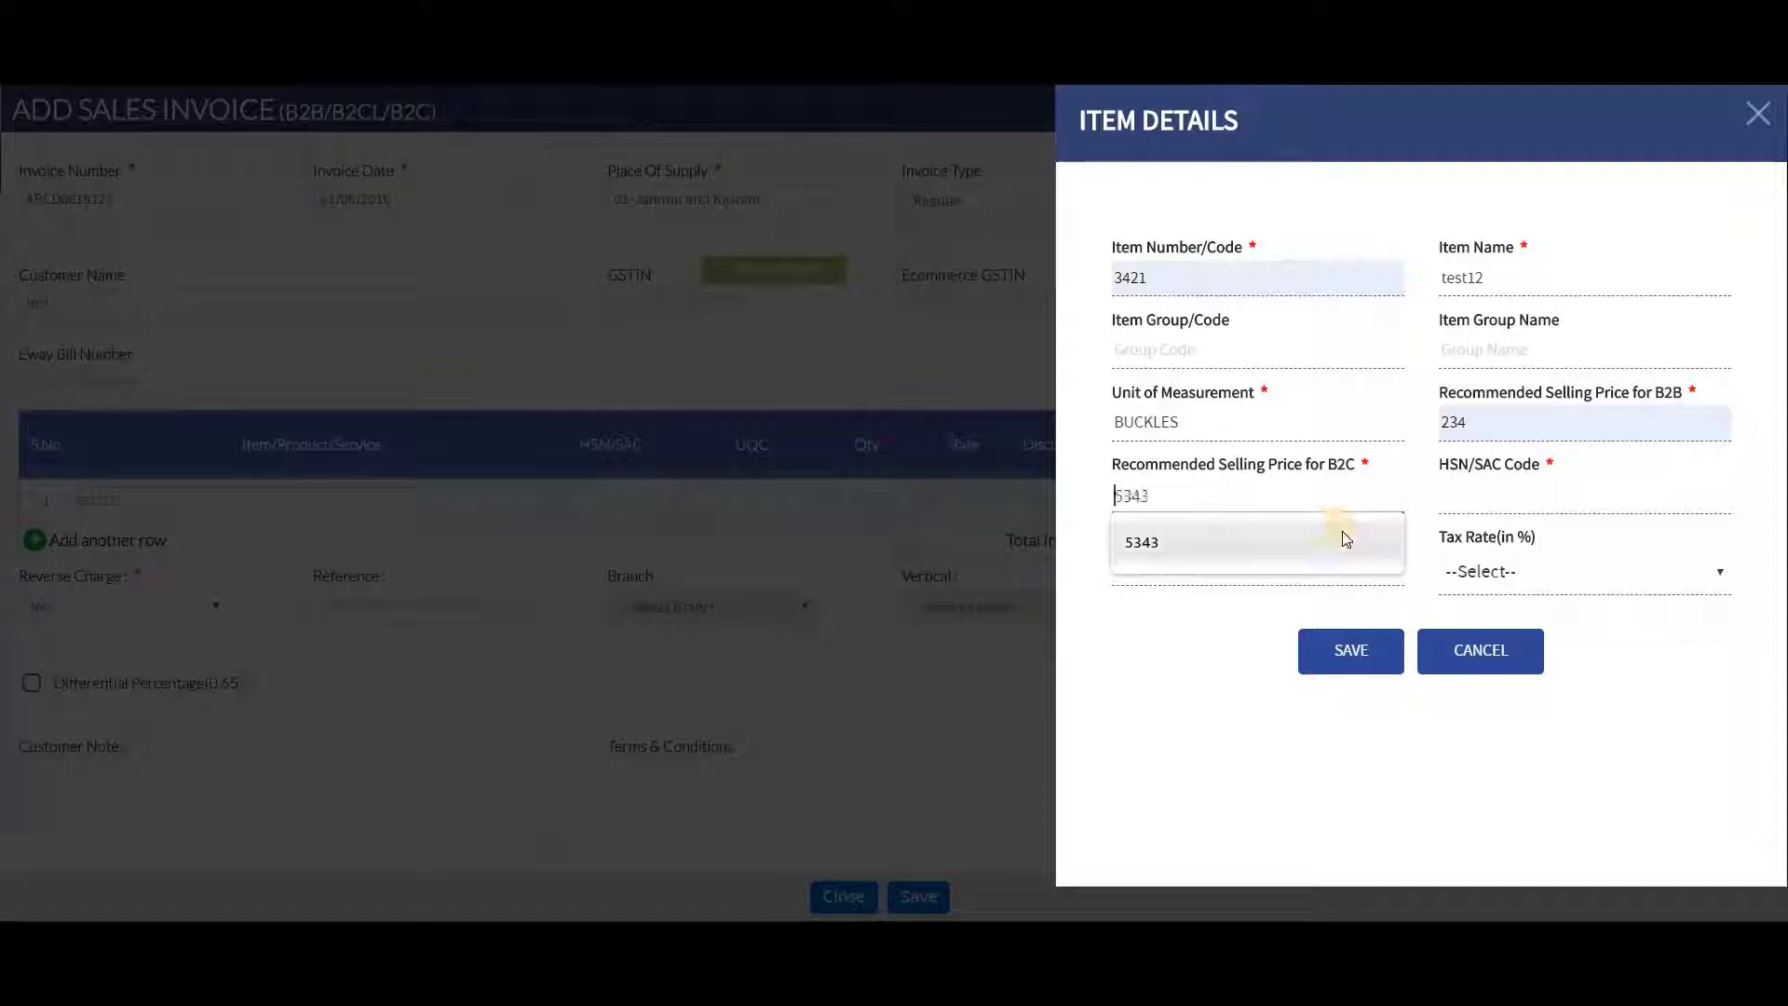
left_click(1343, 533)
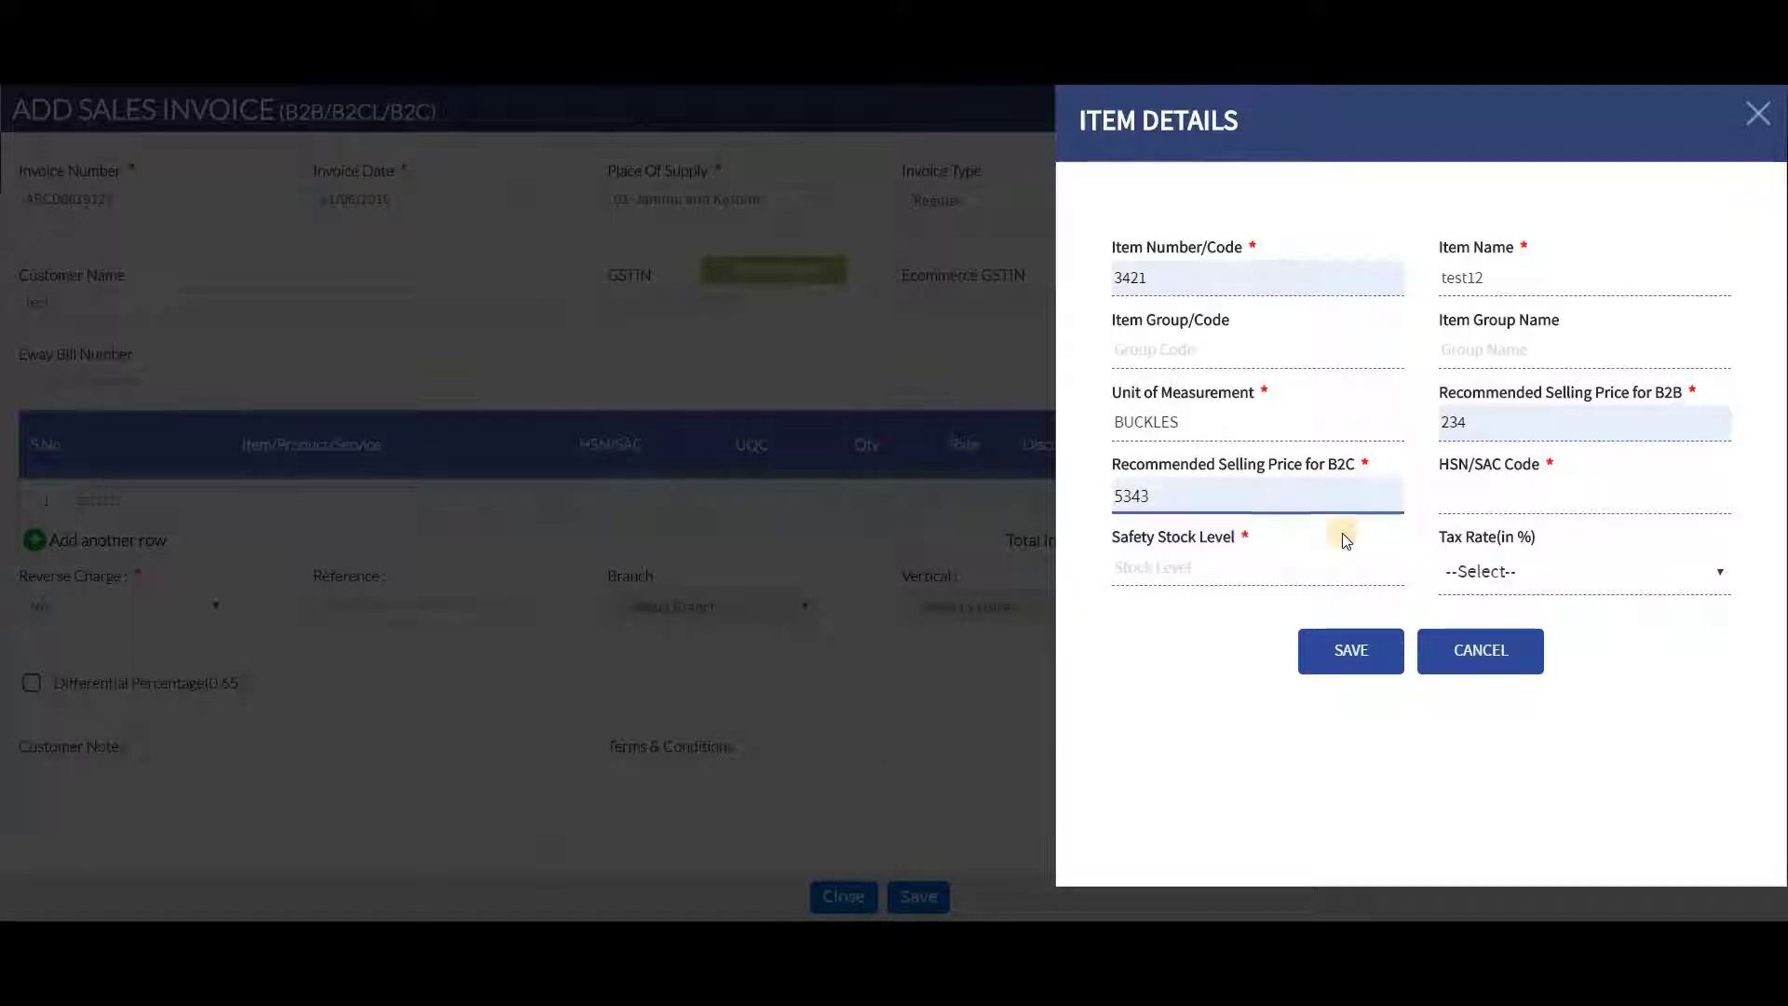
Give the item HSN code 10019031 (MESLIN OF SEED QLTY) and safety stock 12
left_click(1447, 493)
type("1")
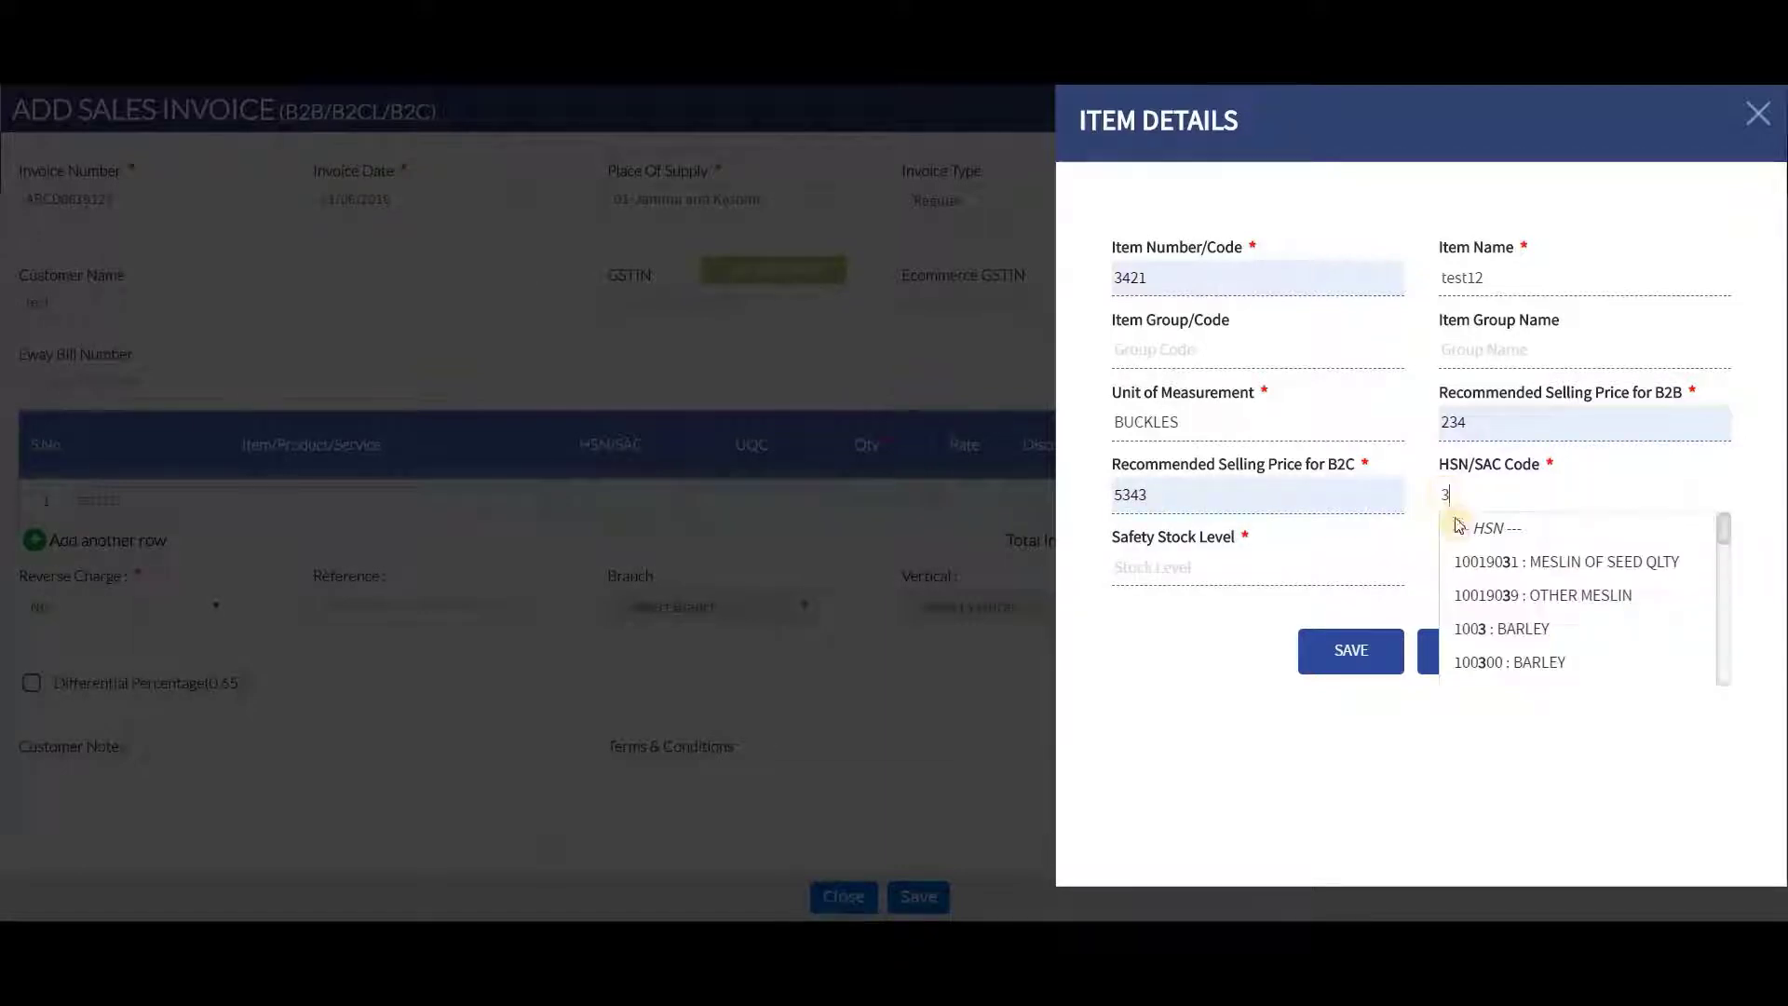
left_click(1465, 562)
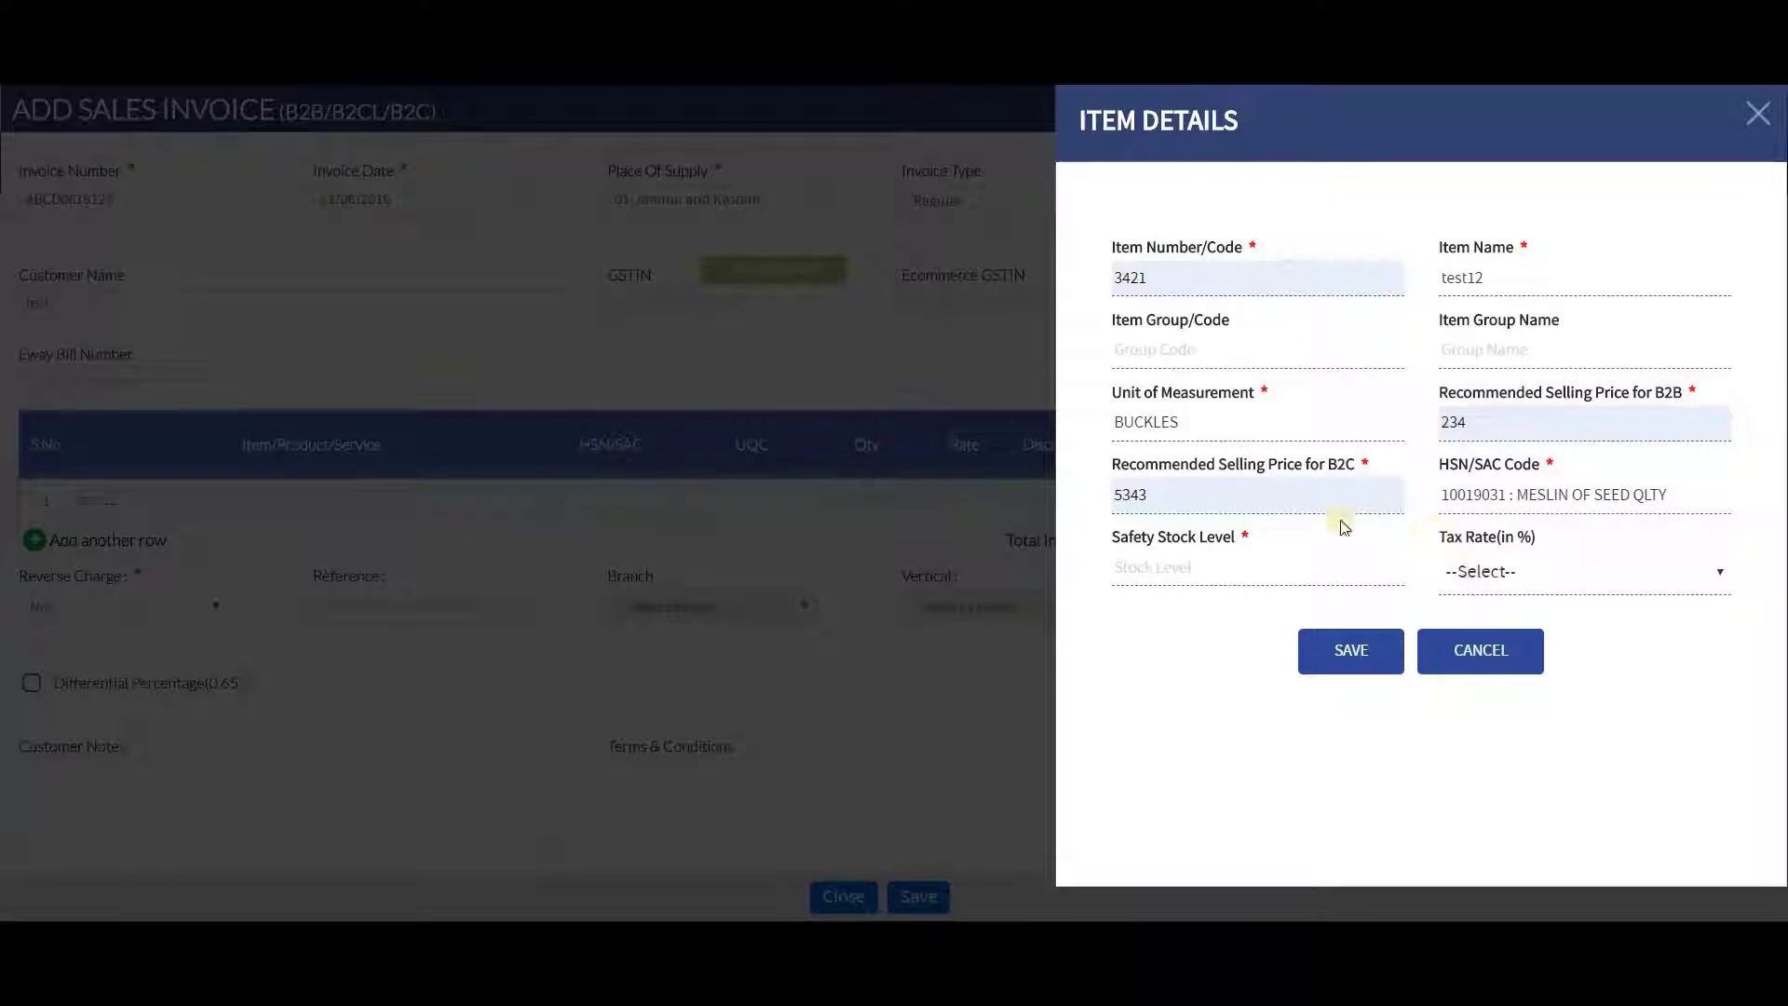
left_click(1300, 563)
type("12")
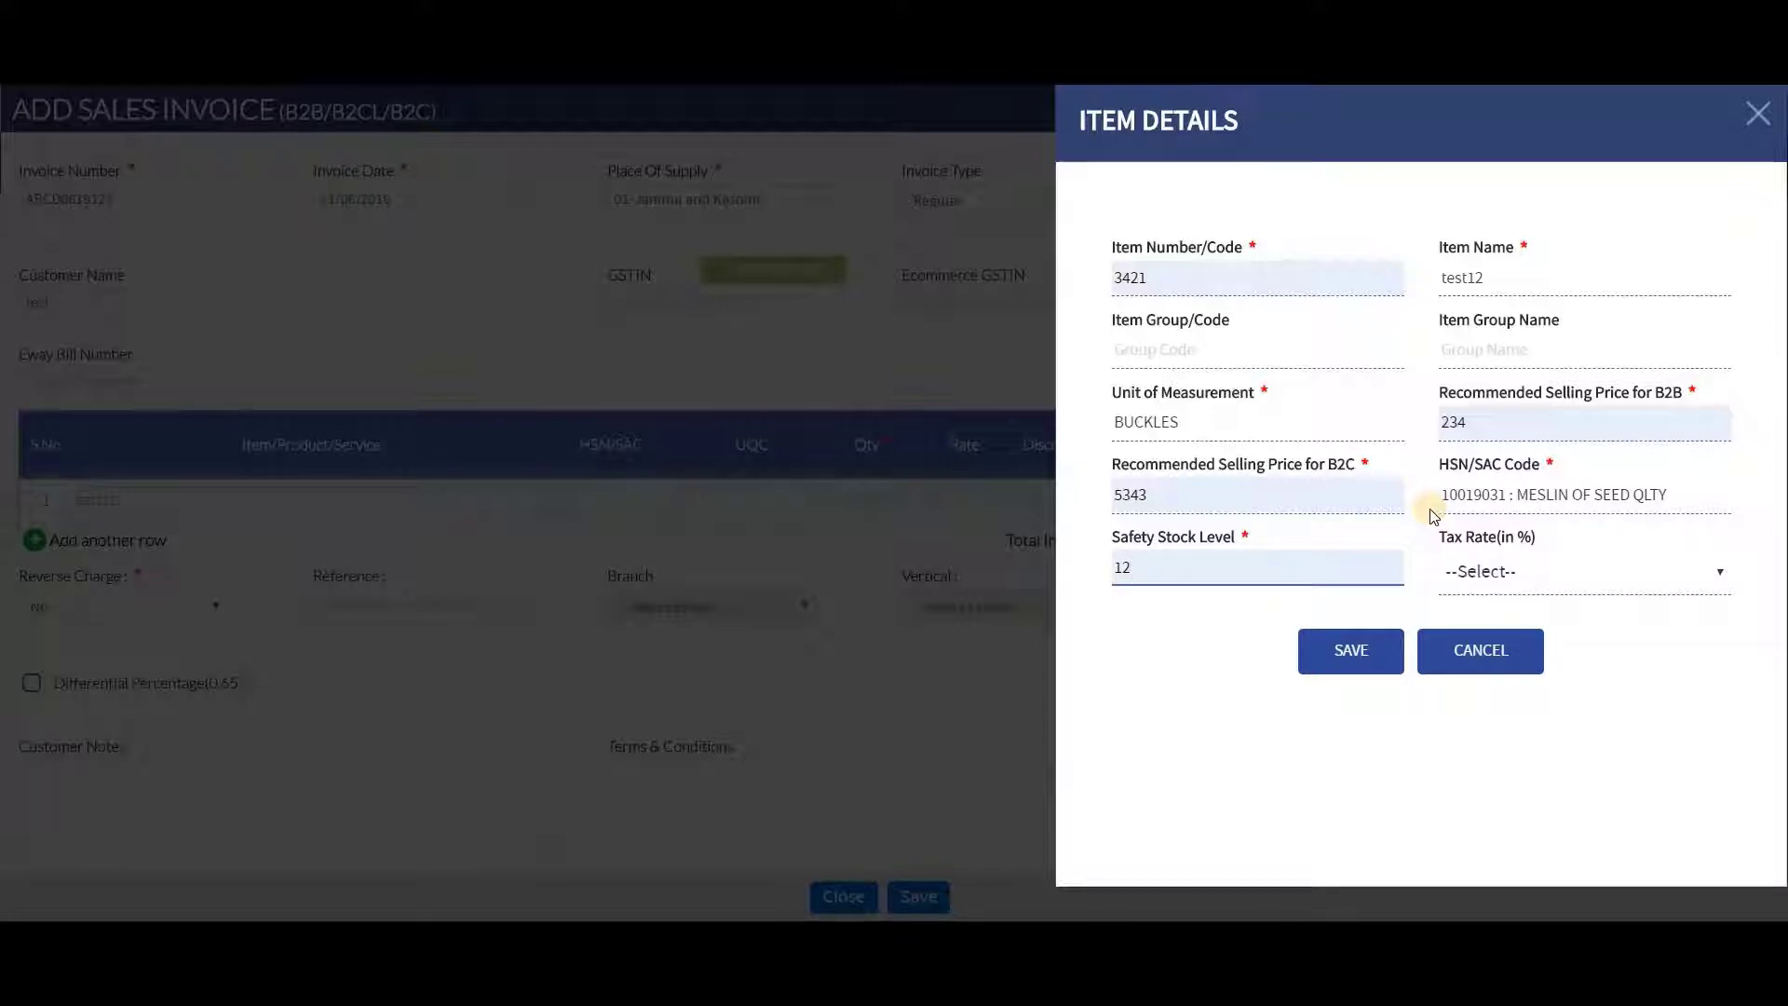
Save item test12 into the invoice and set its row tax rate to 0%
left_click(1330, 652)
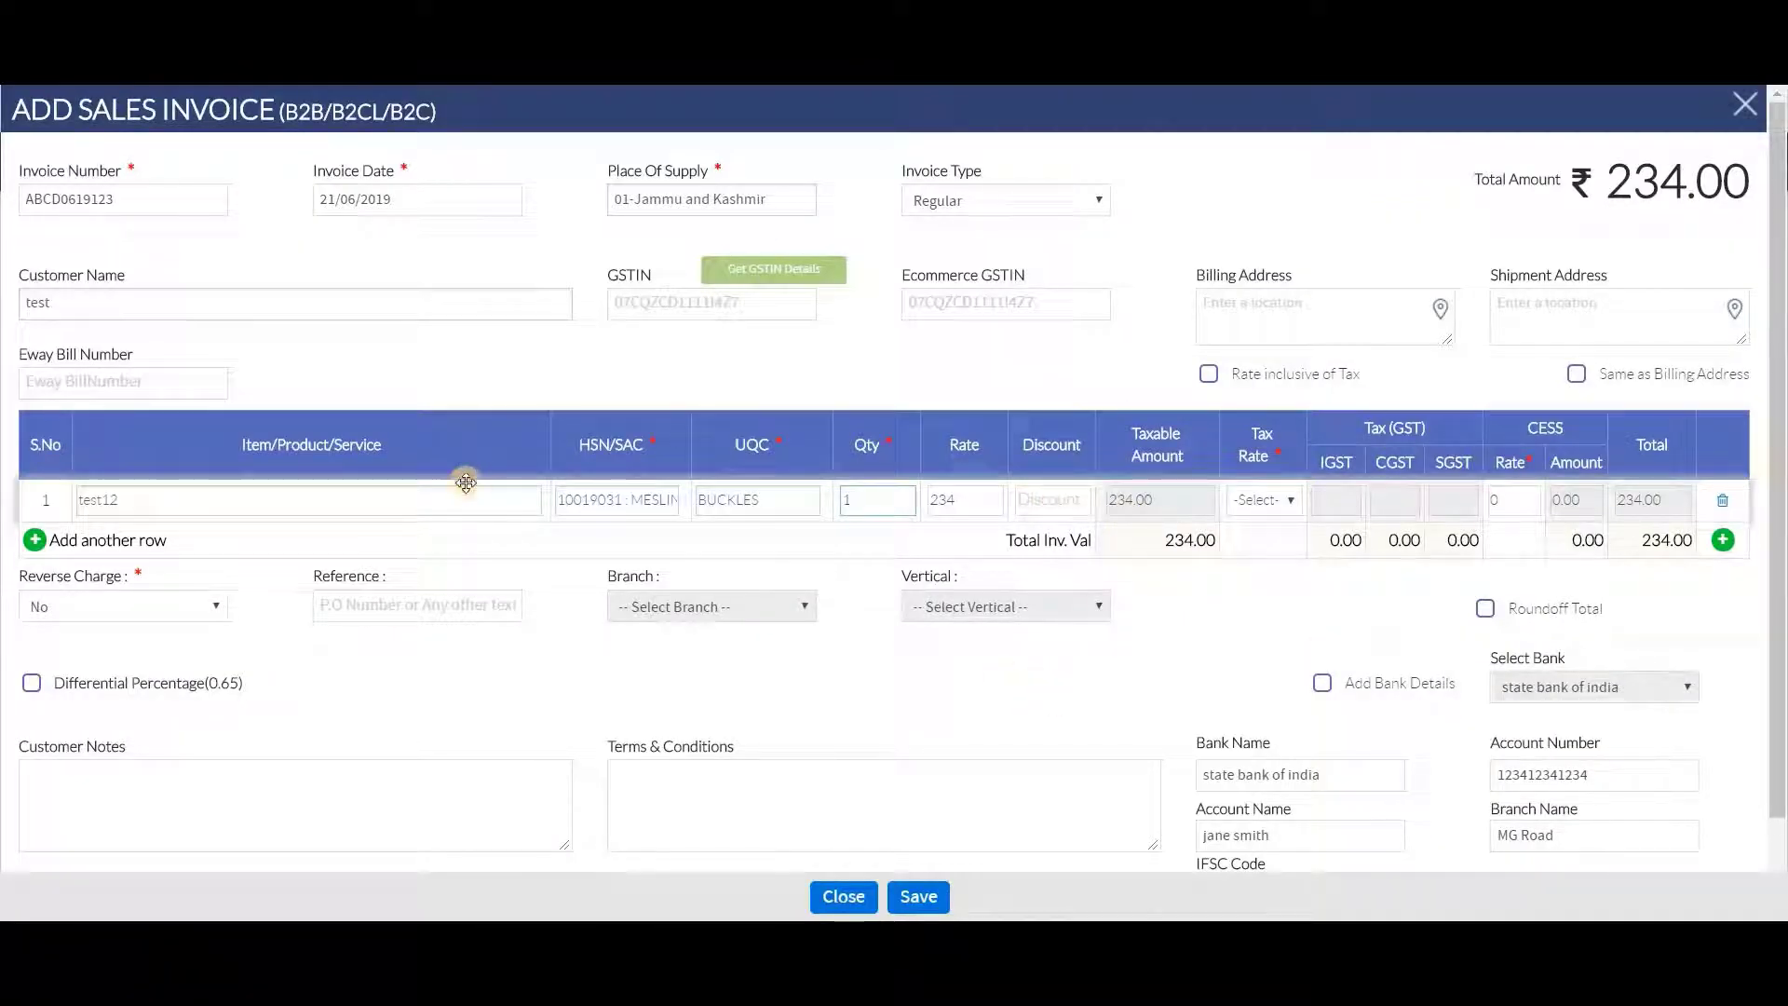
left_click(902, 502)
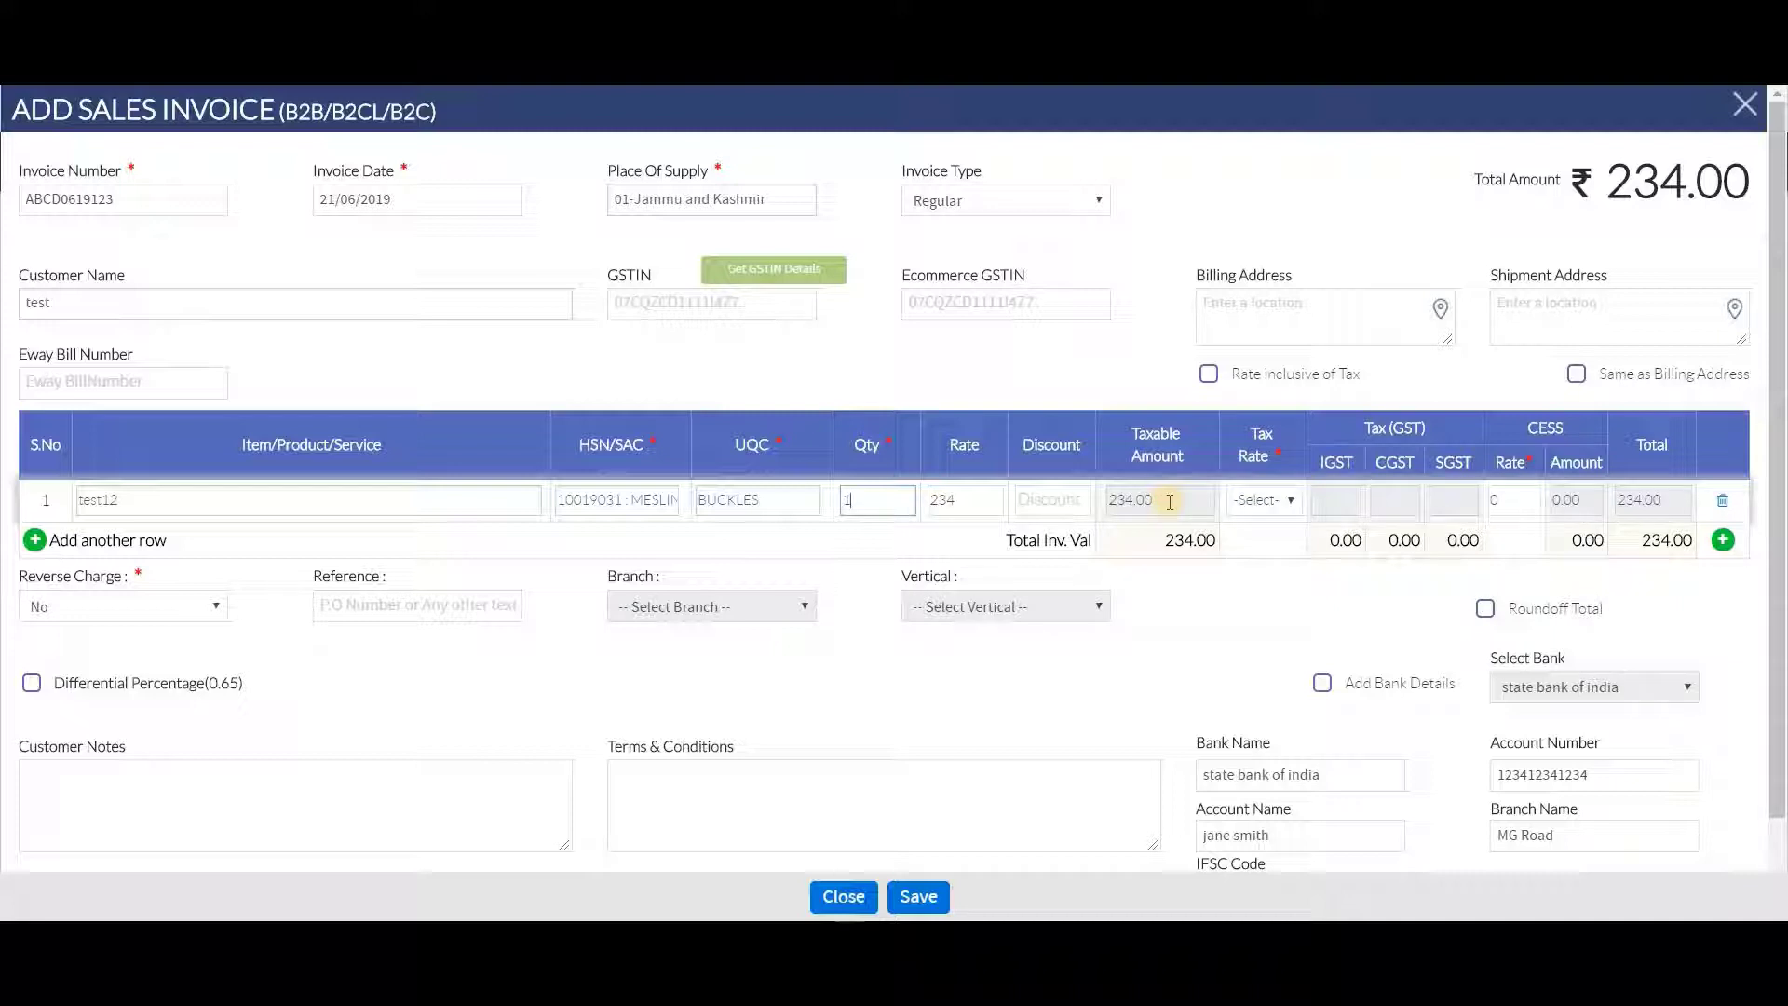
left_click(1271, 500)
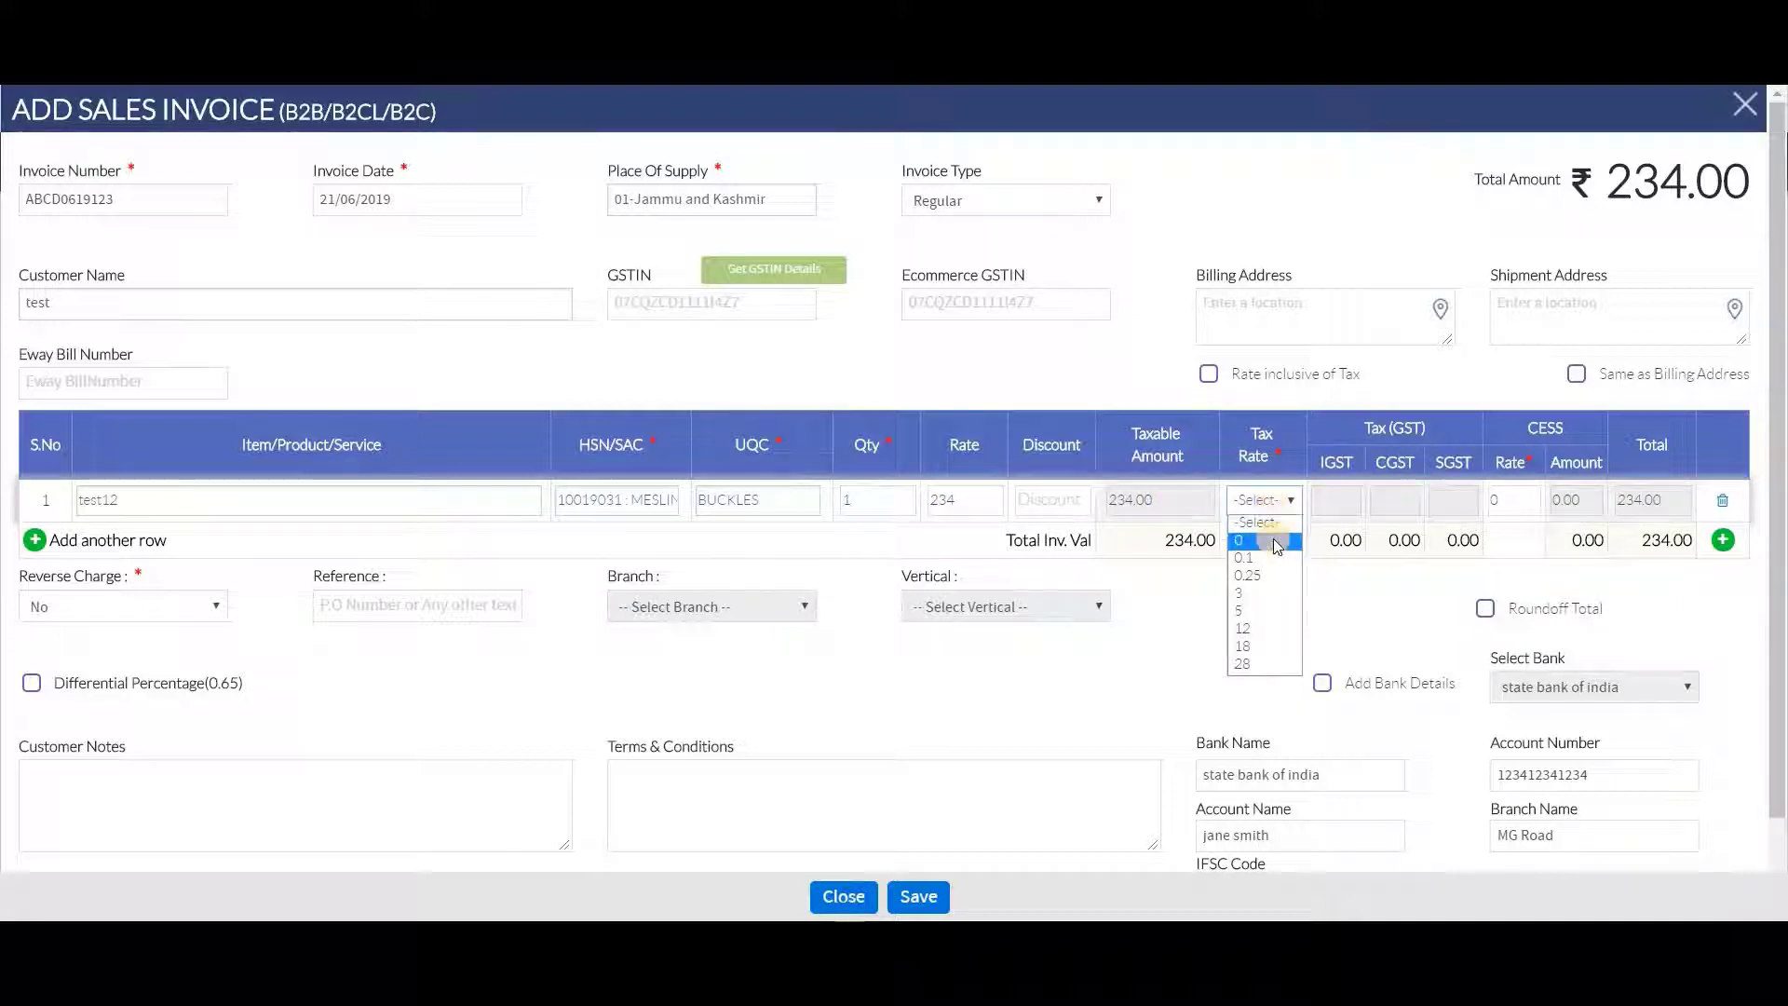
left_click(1273, 540)
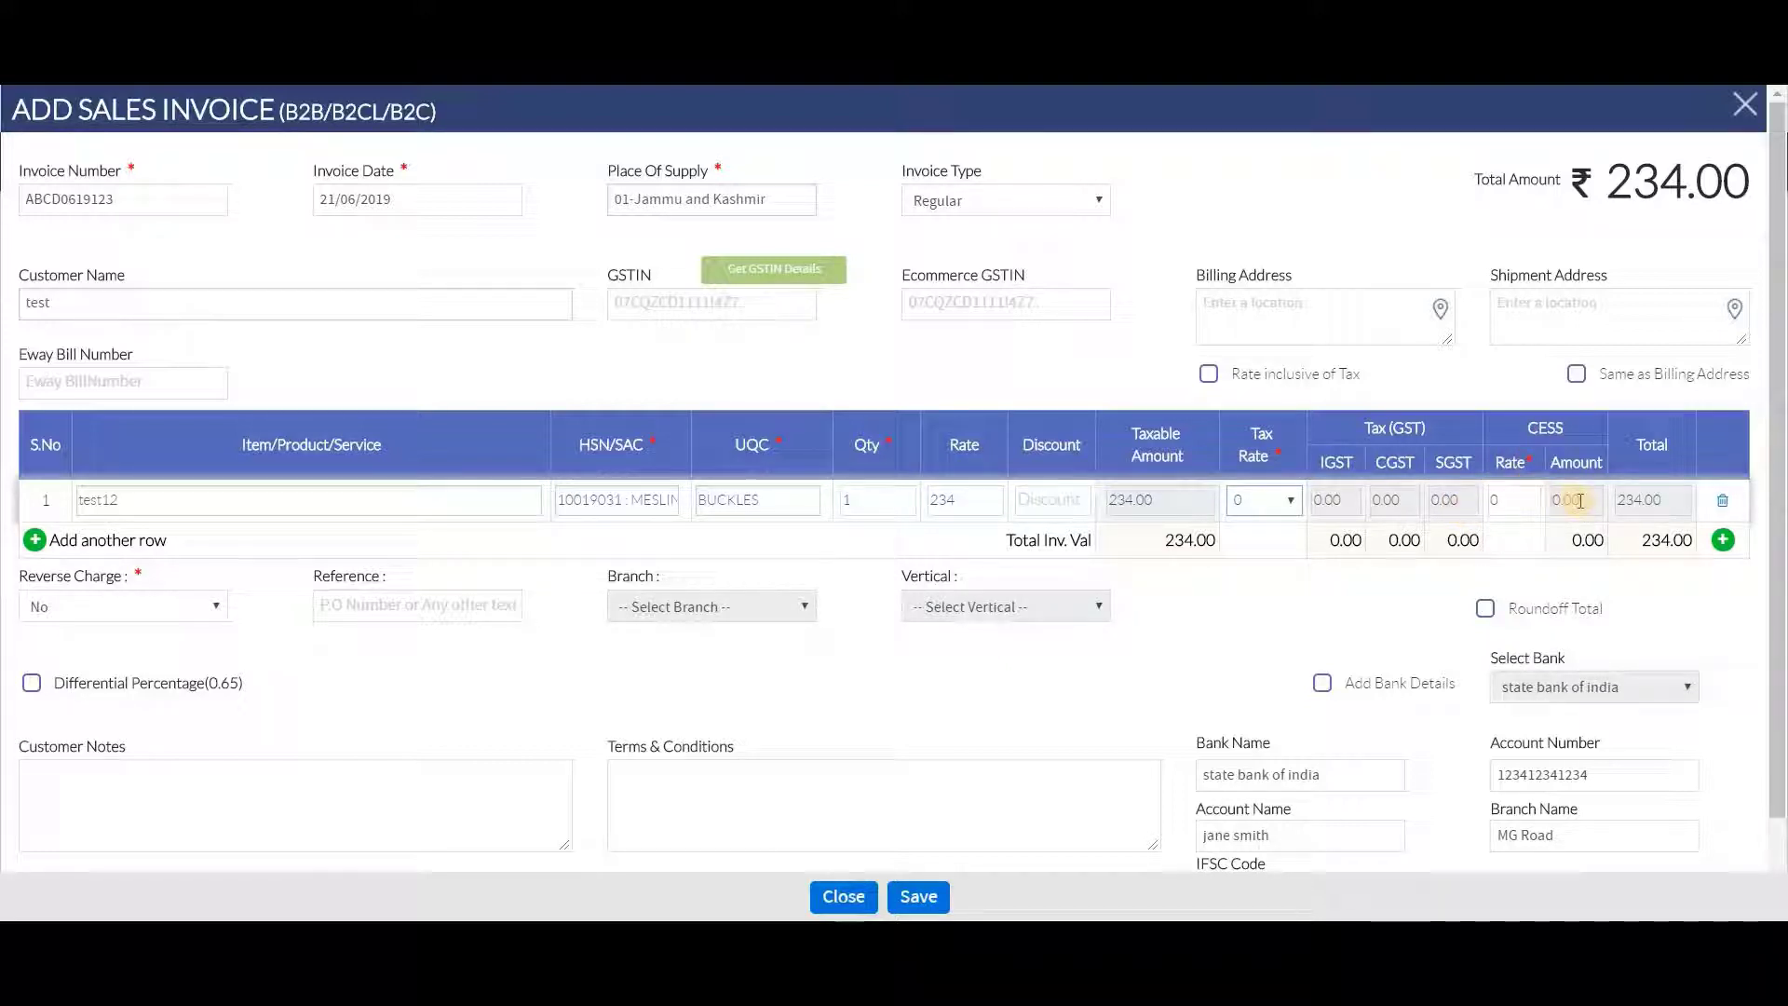
Keep reverse charge at No and save the finished sales invoice
scroll(1580, 500, "down", 1)
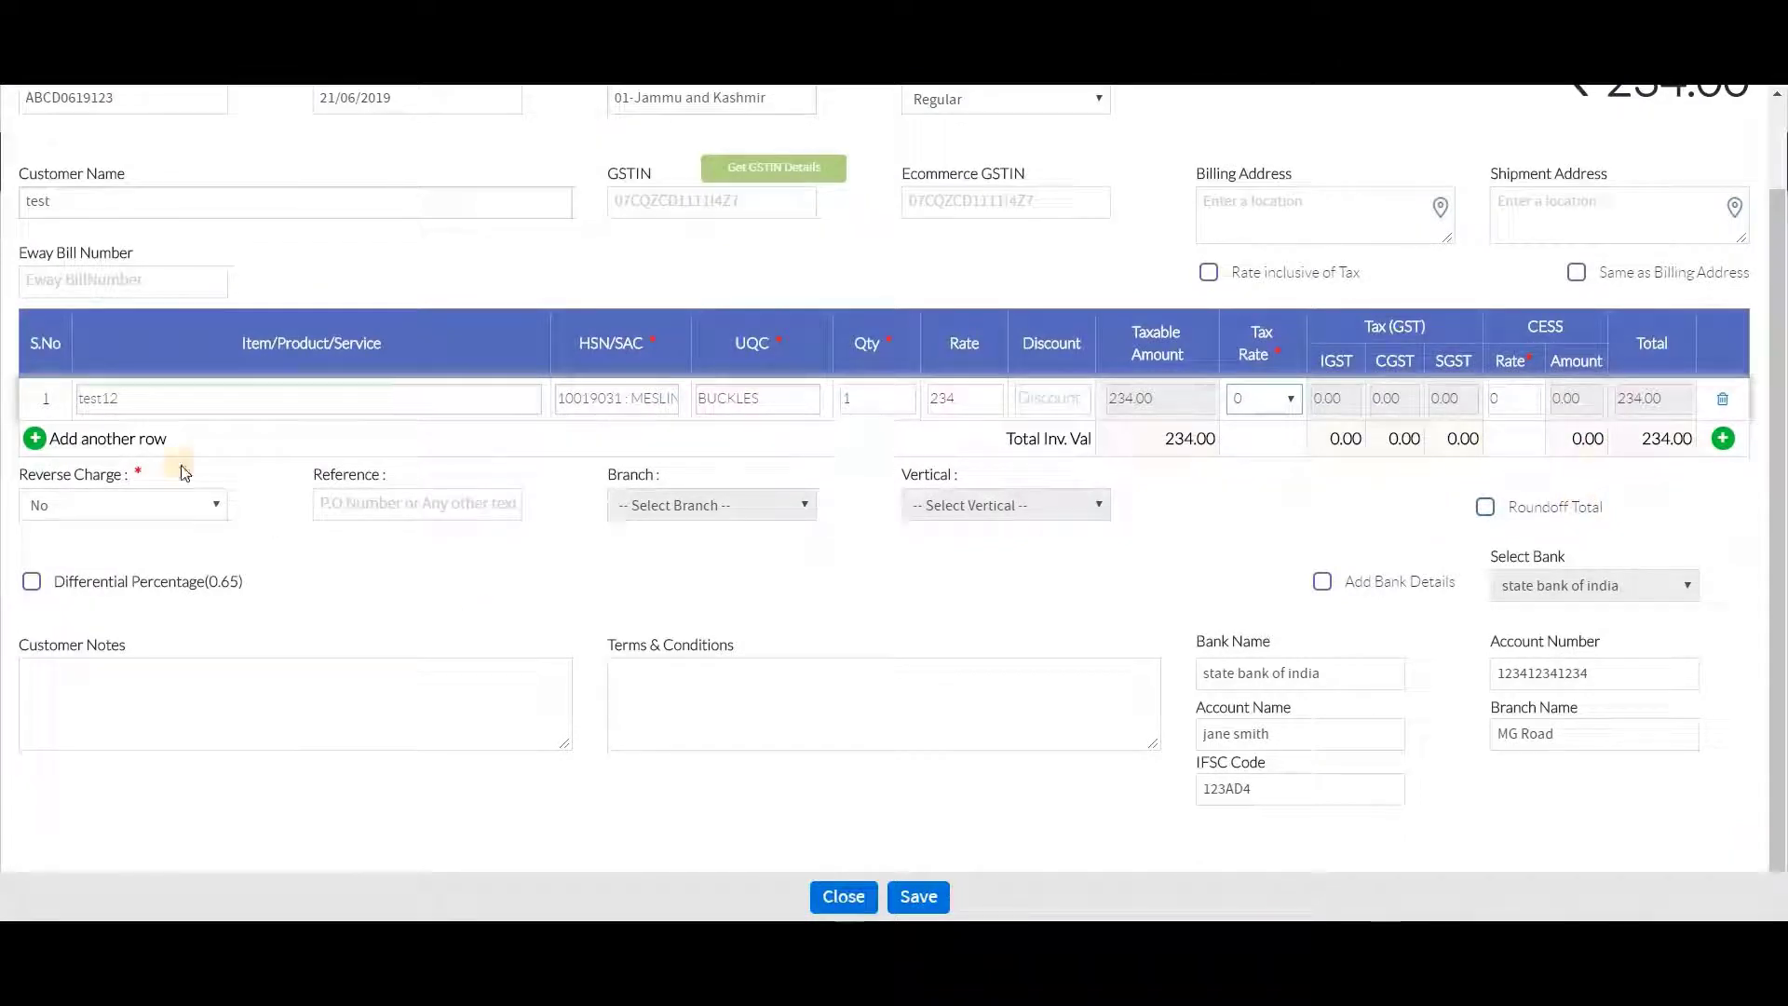
left_click(206, 509)
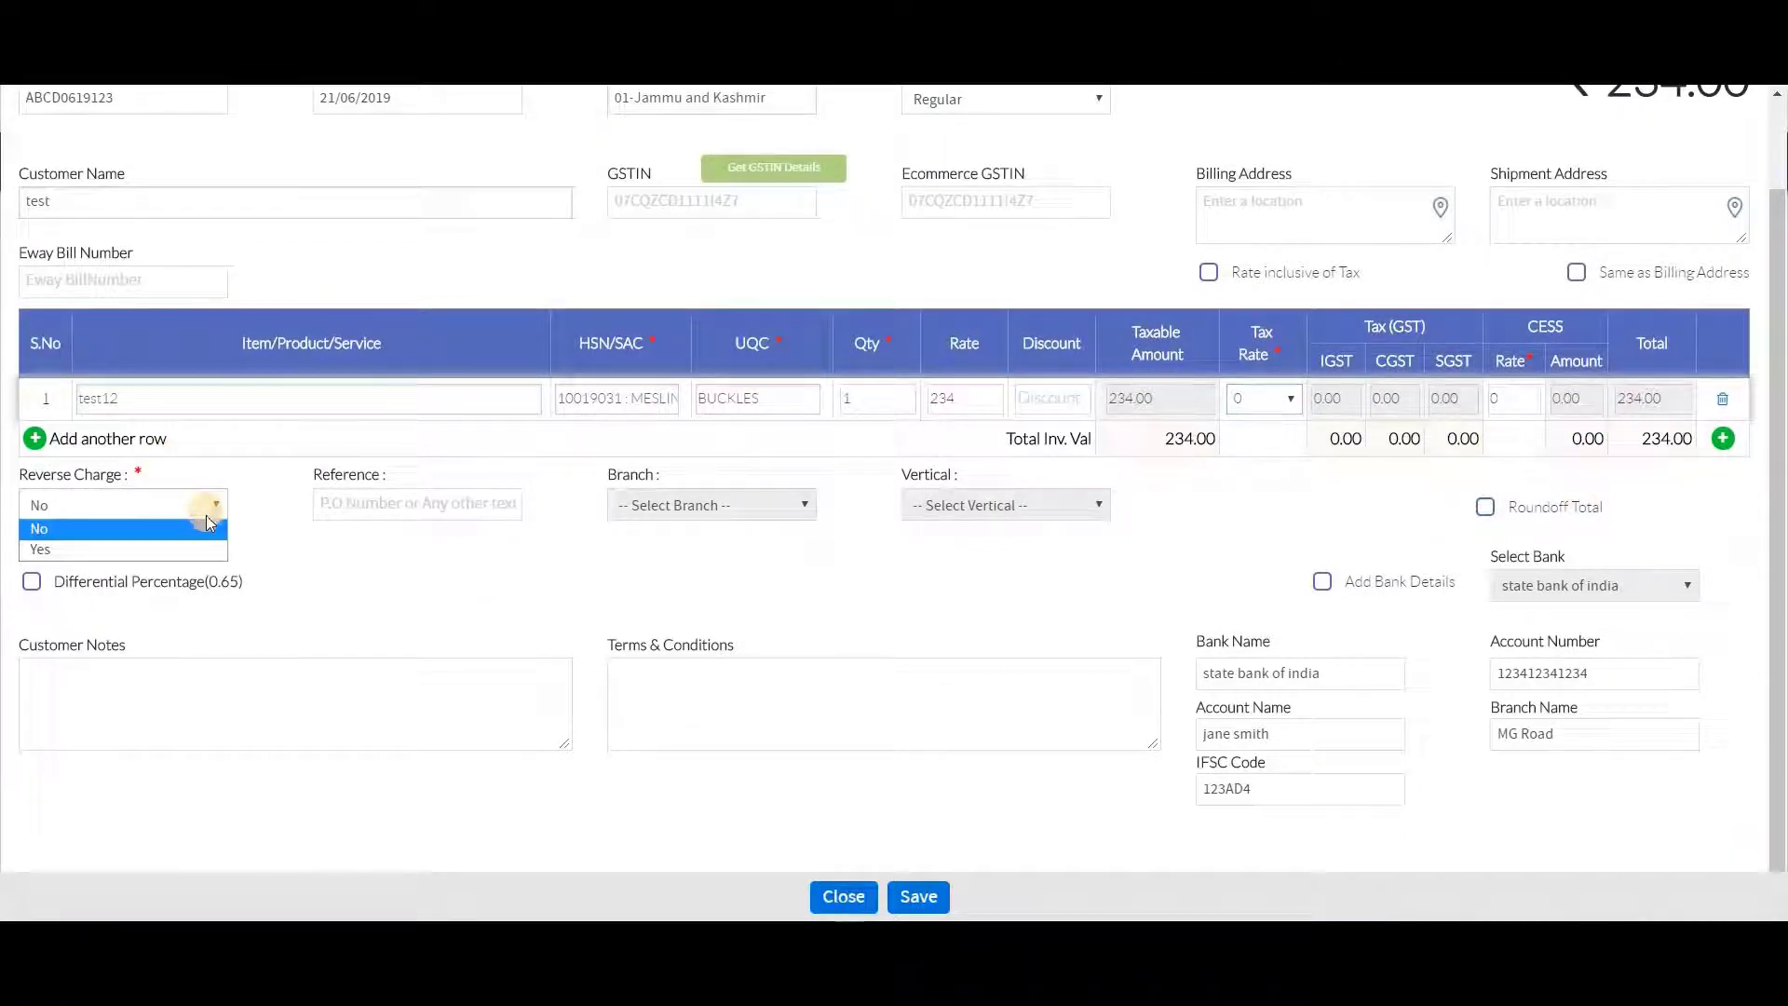
left_click(224, 527)
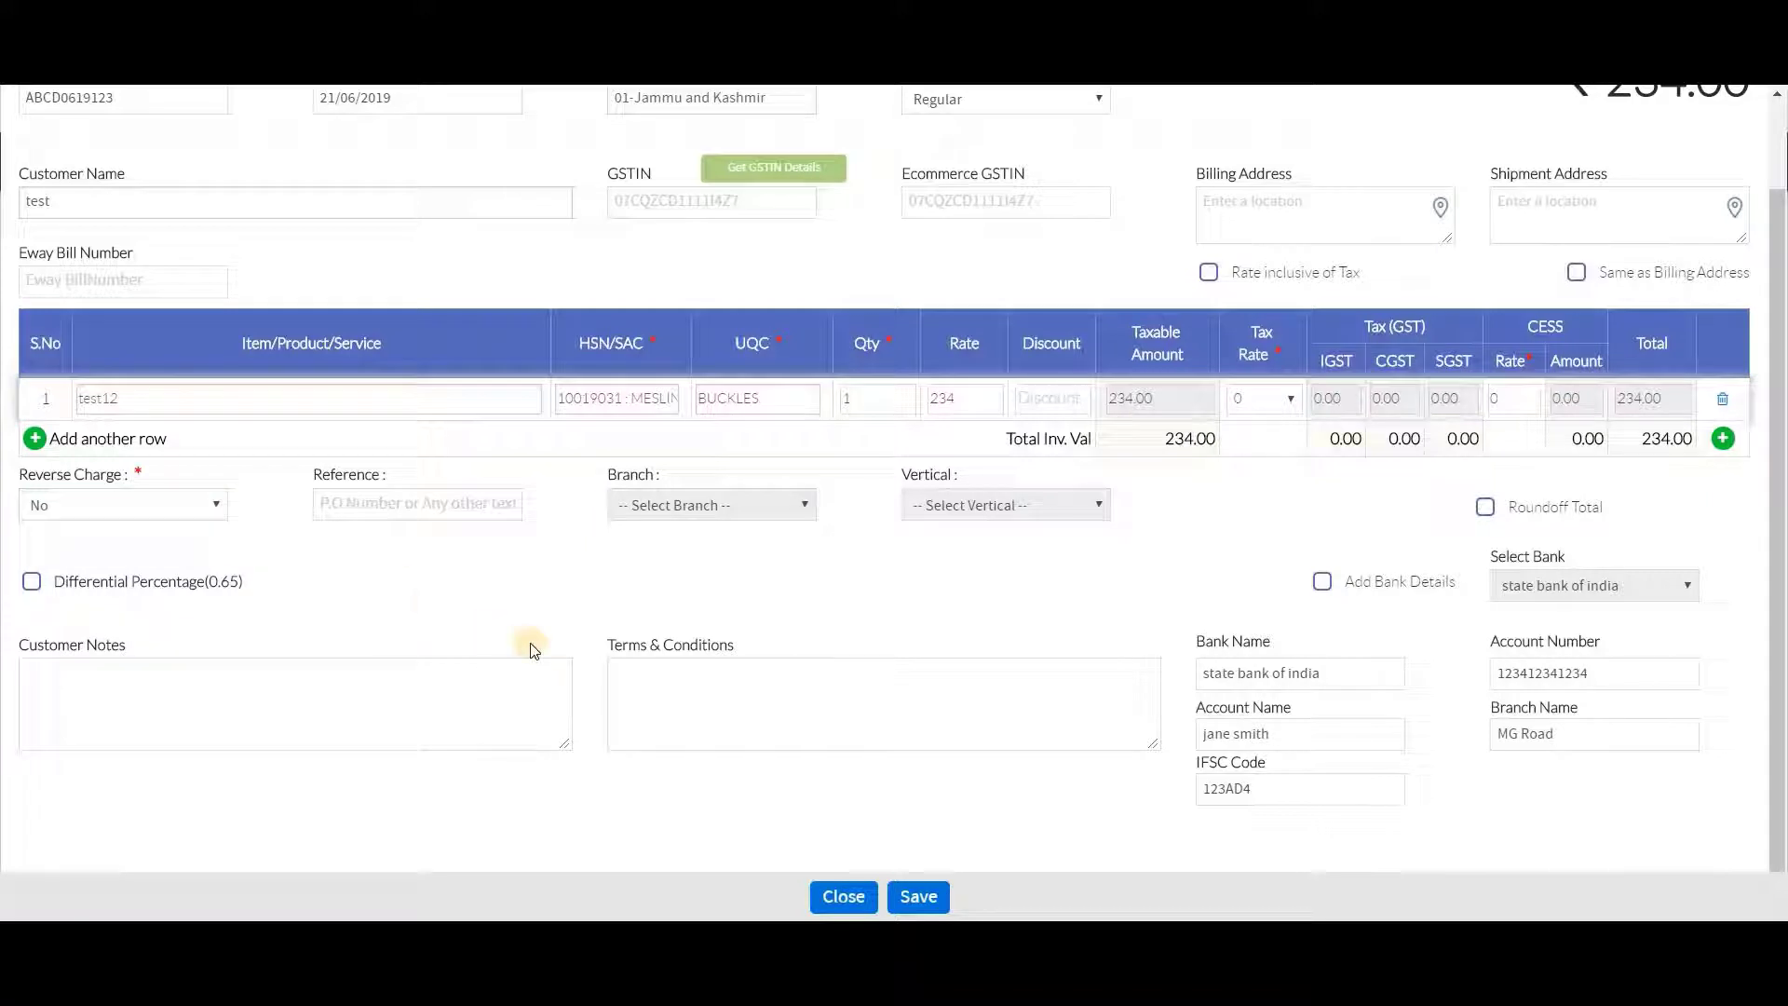
left_click(919, 899)
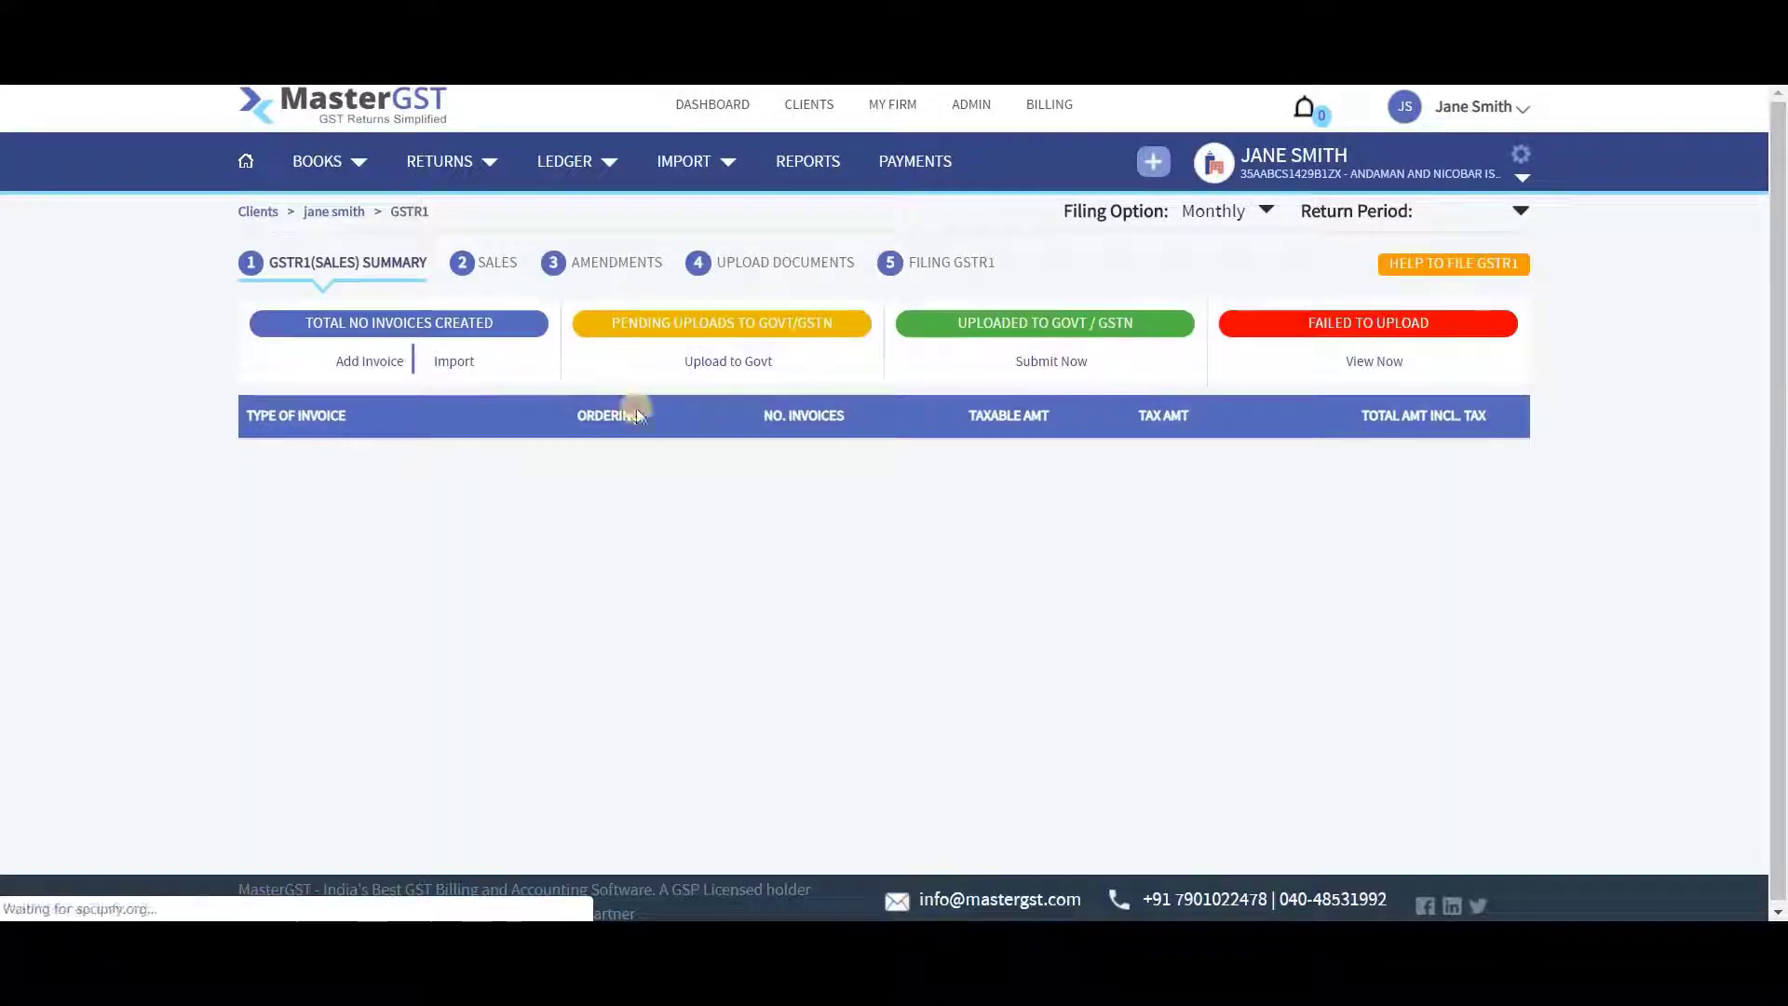
Open the June 2019 SALES list, tick invoice ABCD0619123, and place the cursor in Search
left_click(481, 266)
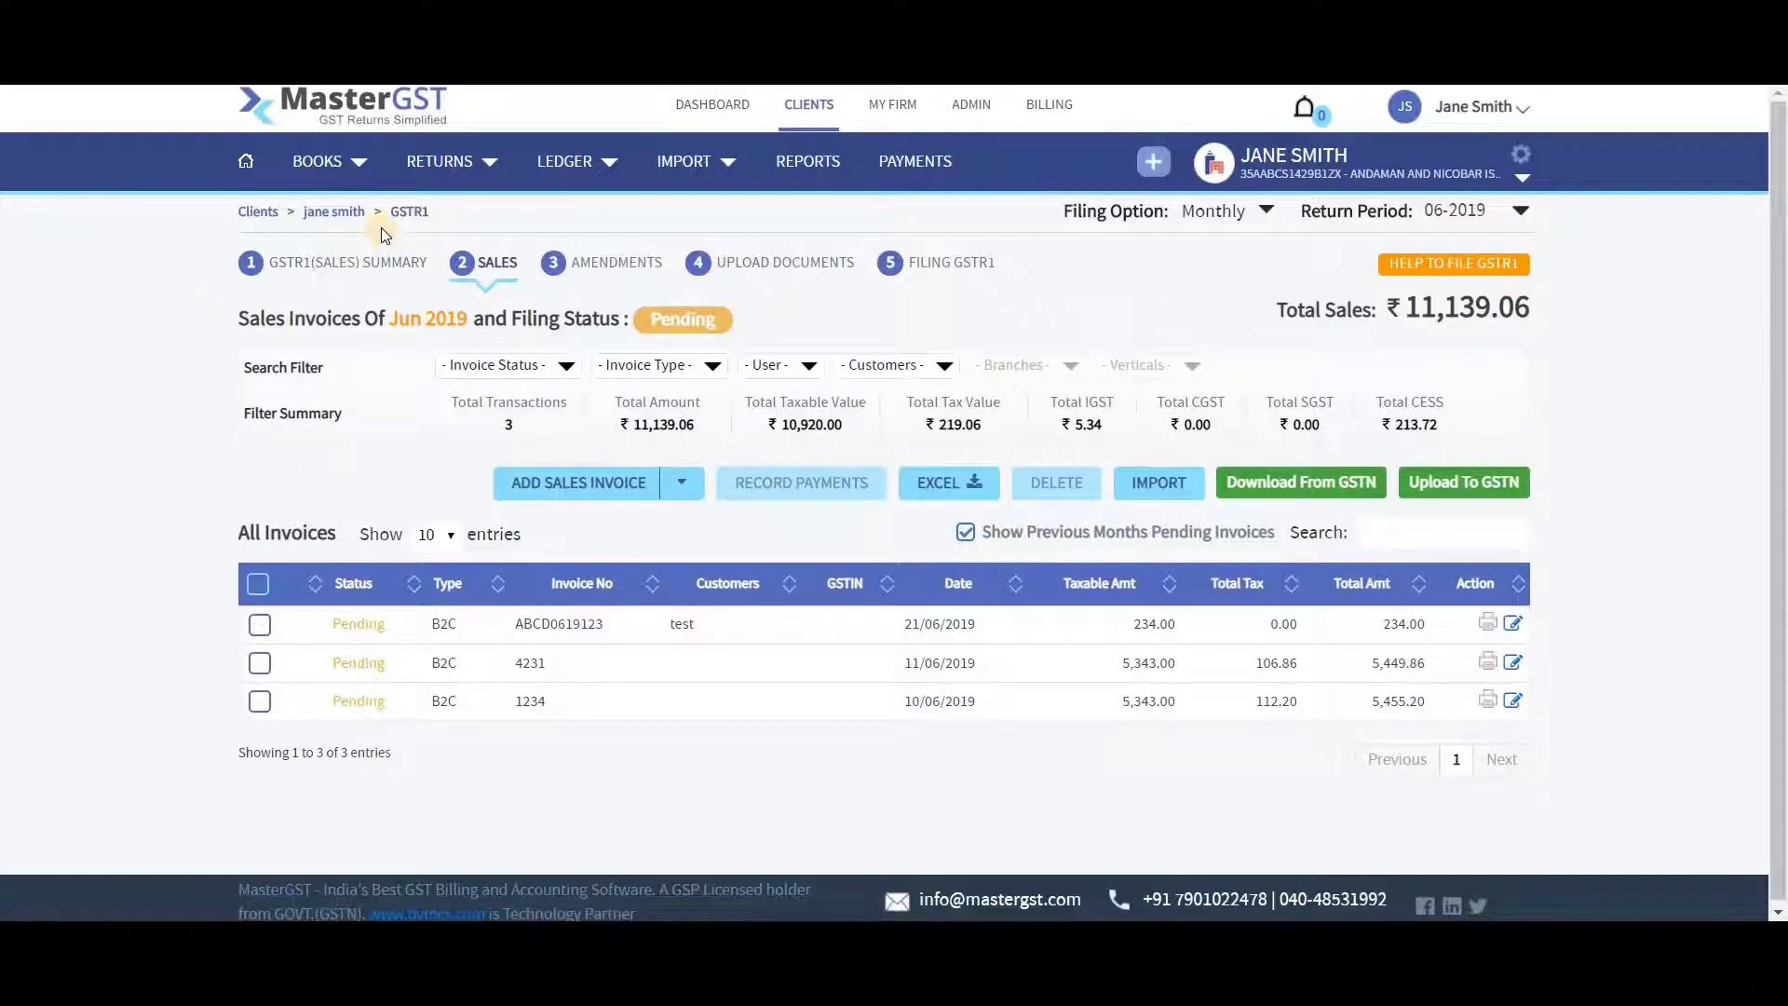
mouse_move(429, 177)
left_click(260, 626)
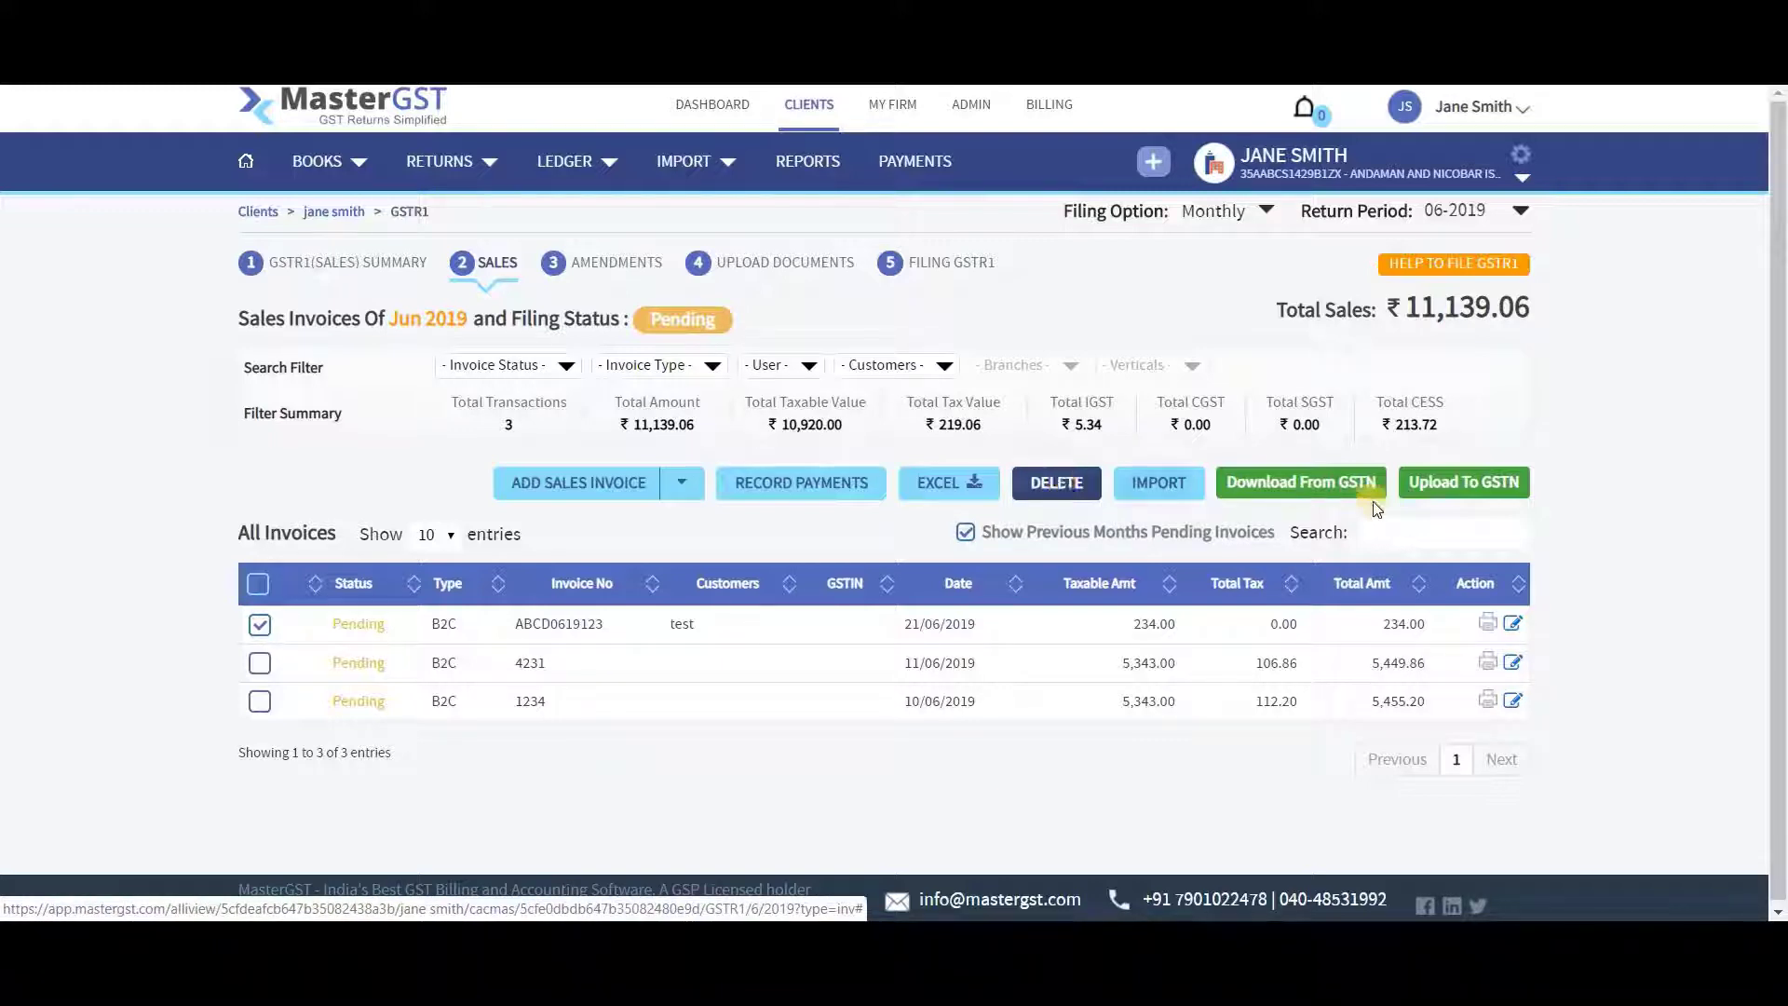
left_click(1412, 533)
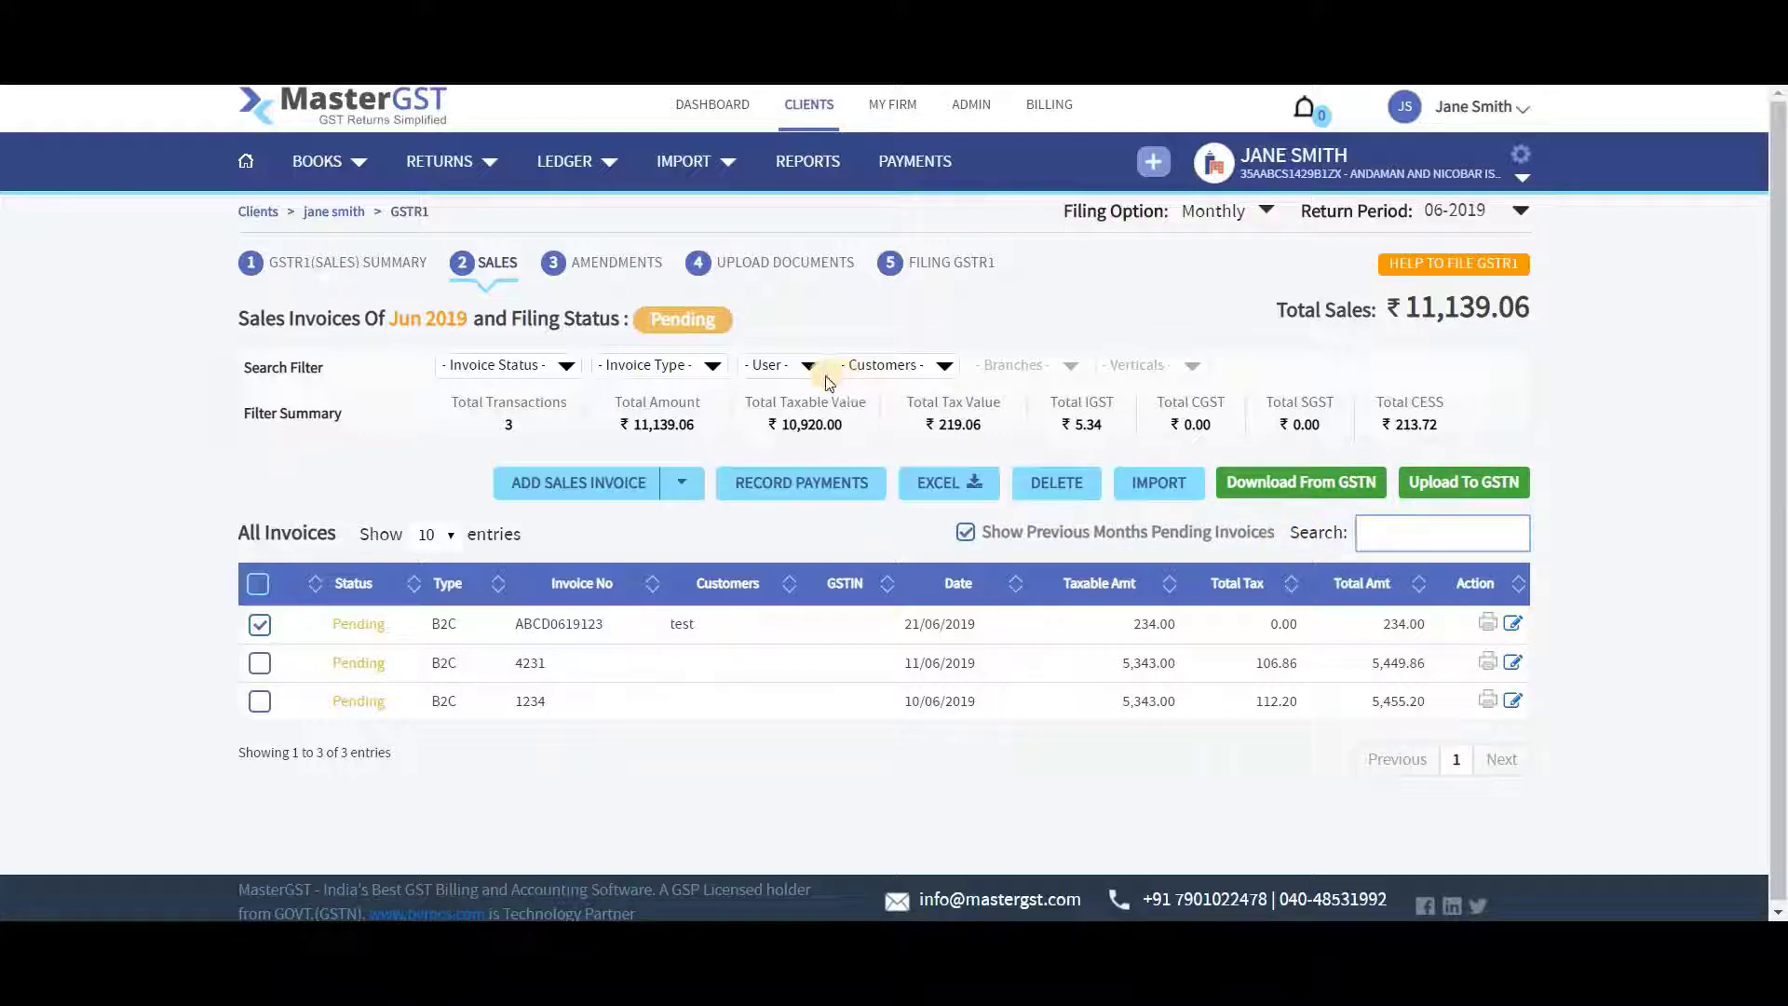
left_click(1158, 482)
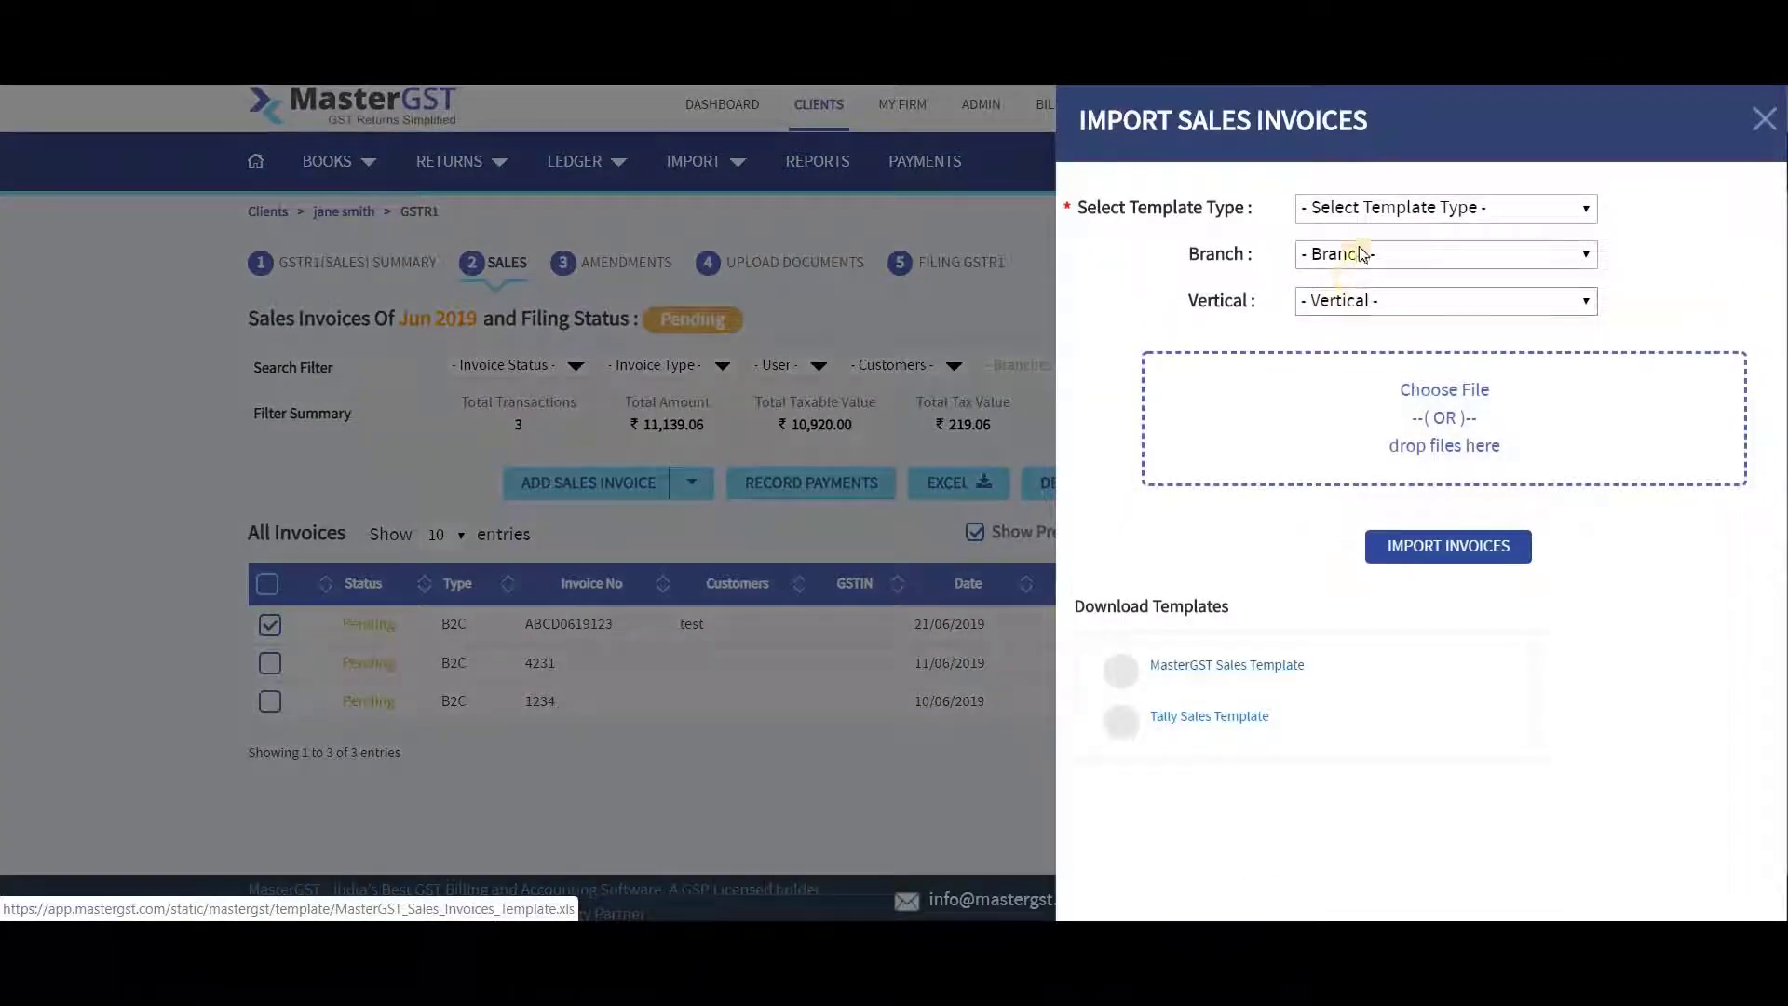
left_click(1399, 207)
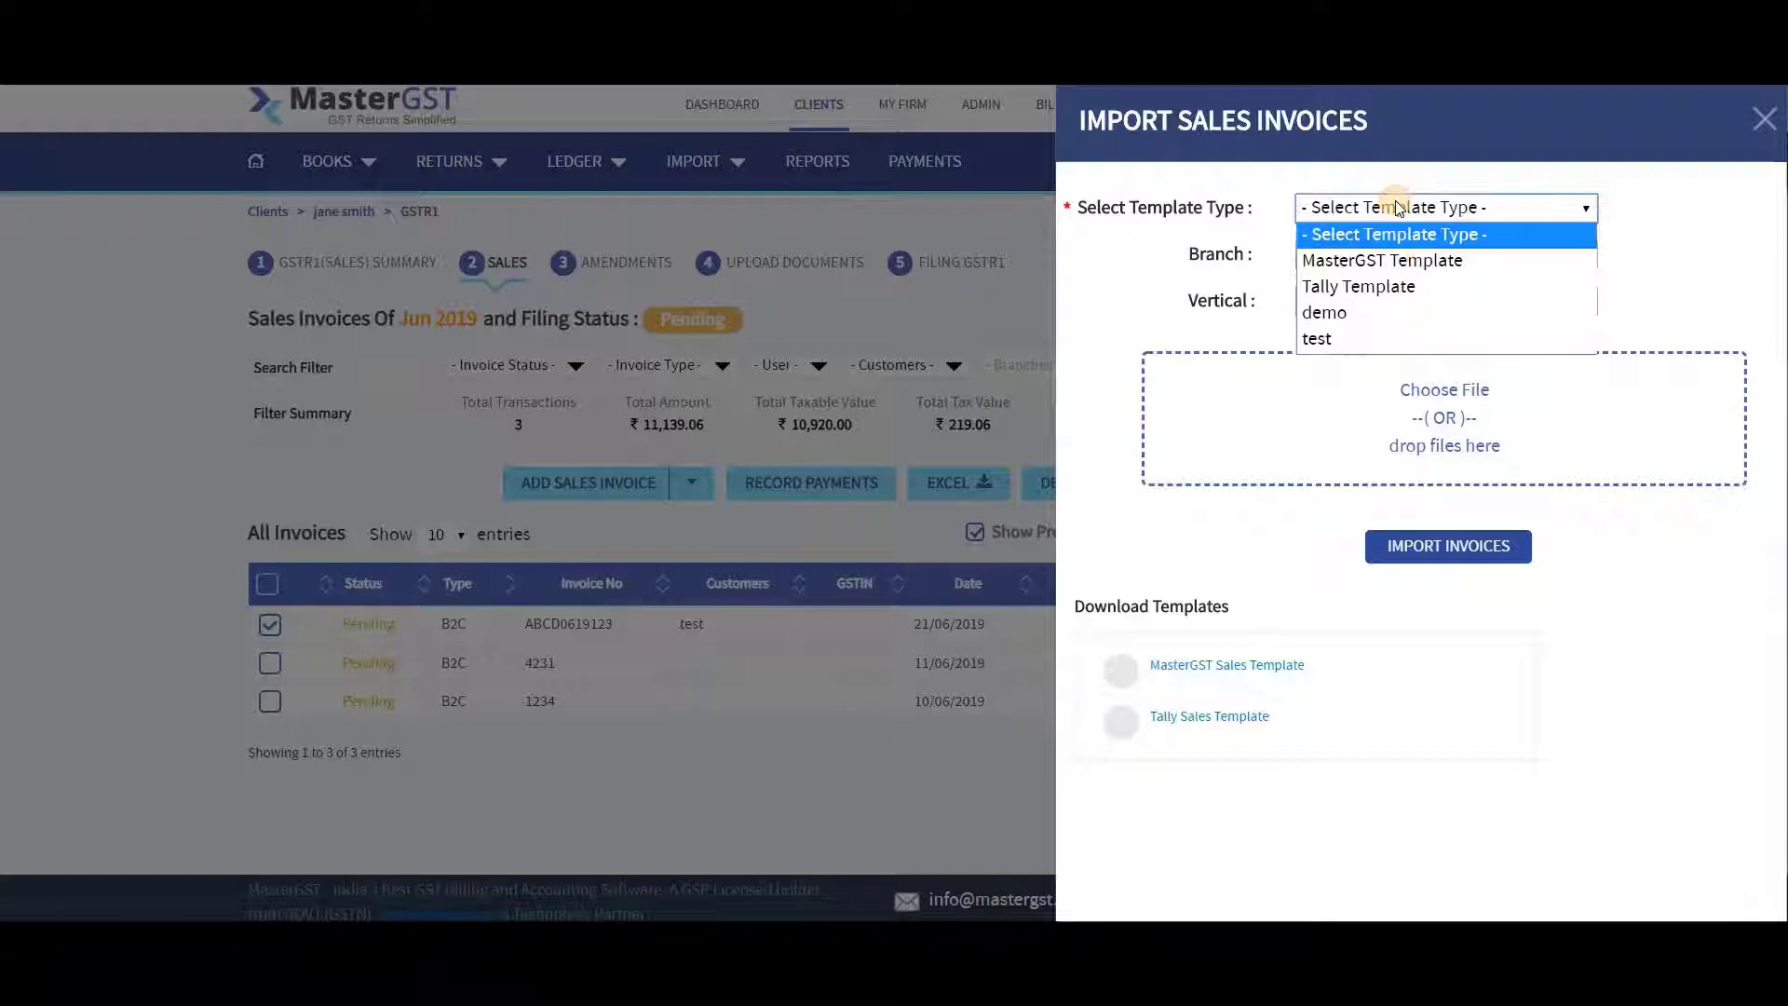
left_click(1386, 260)
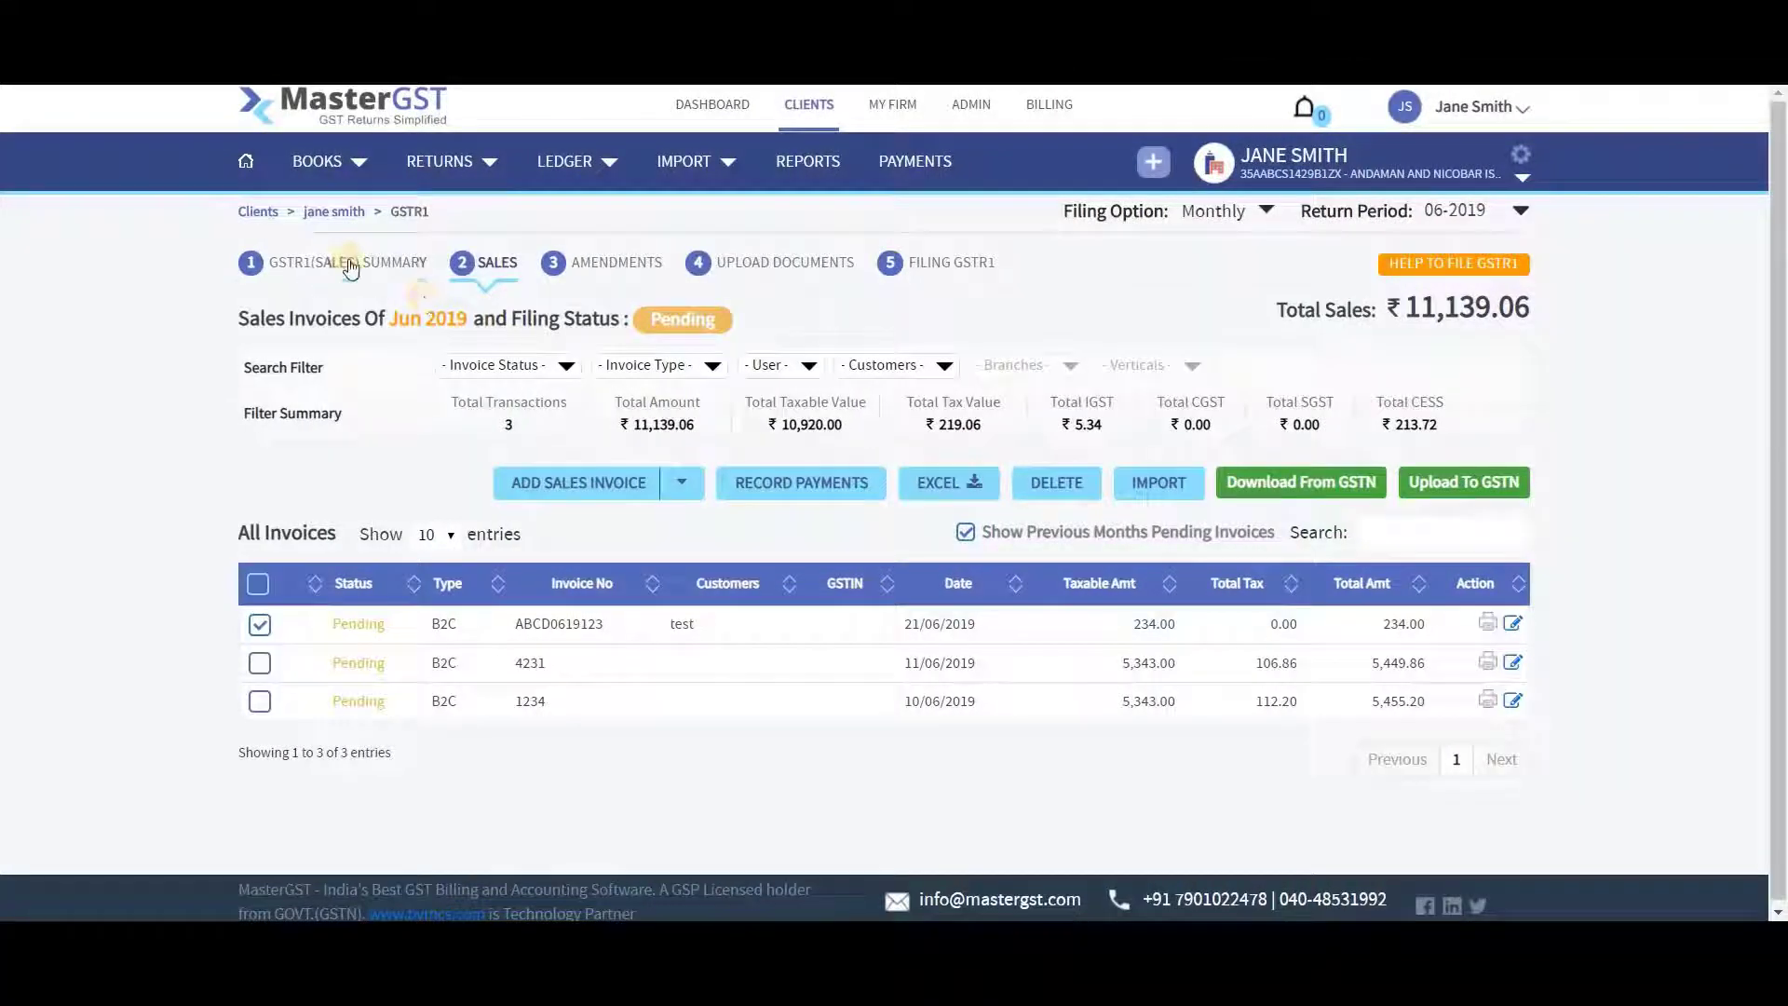
Go from the GSTR1 sales summary to the June 2019 Upload Documents page and review it
left_click(350, 266)
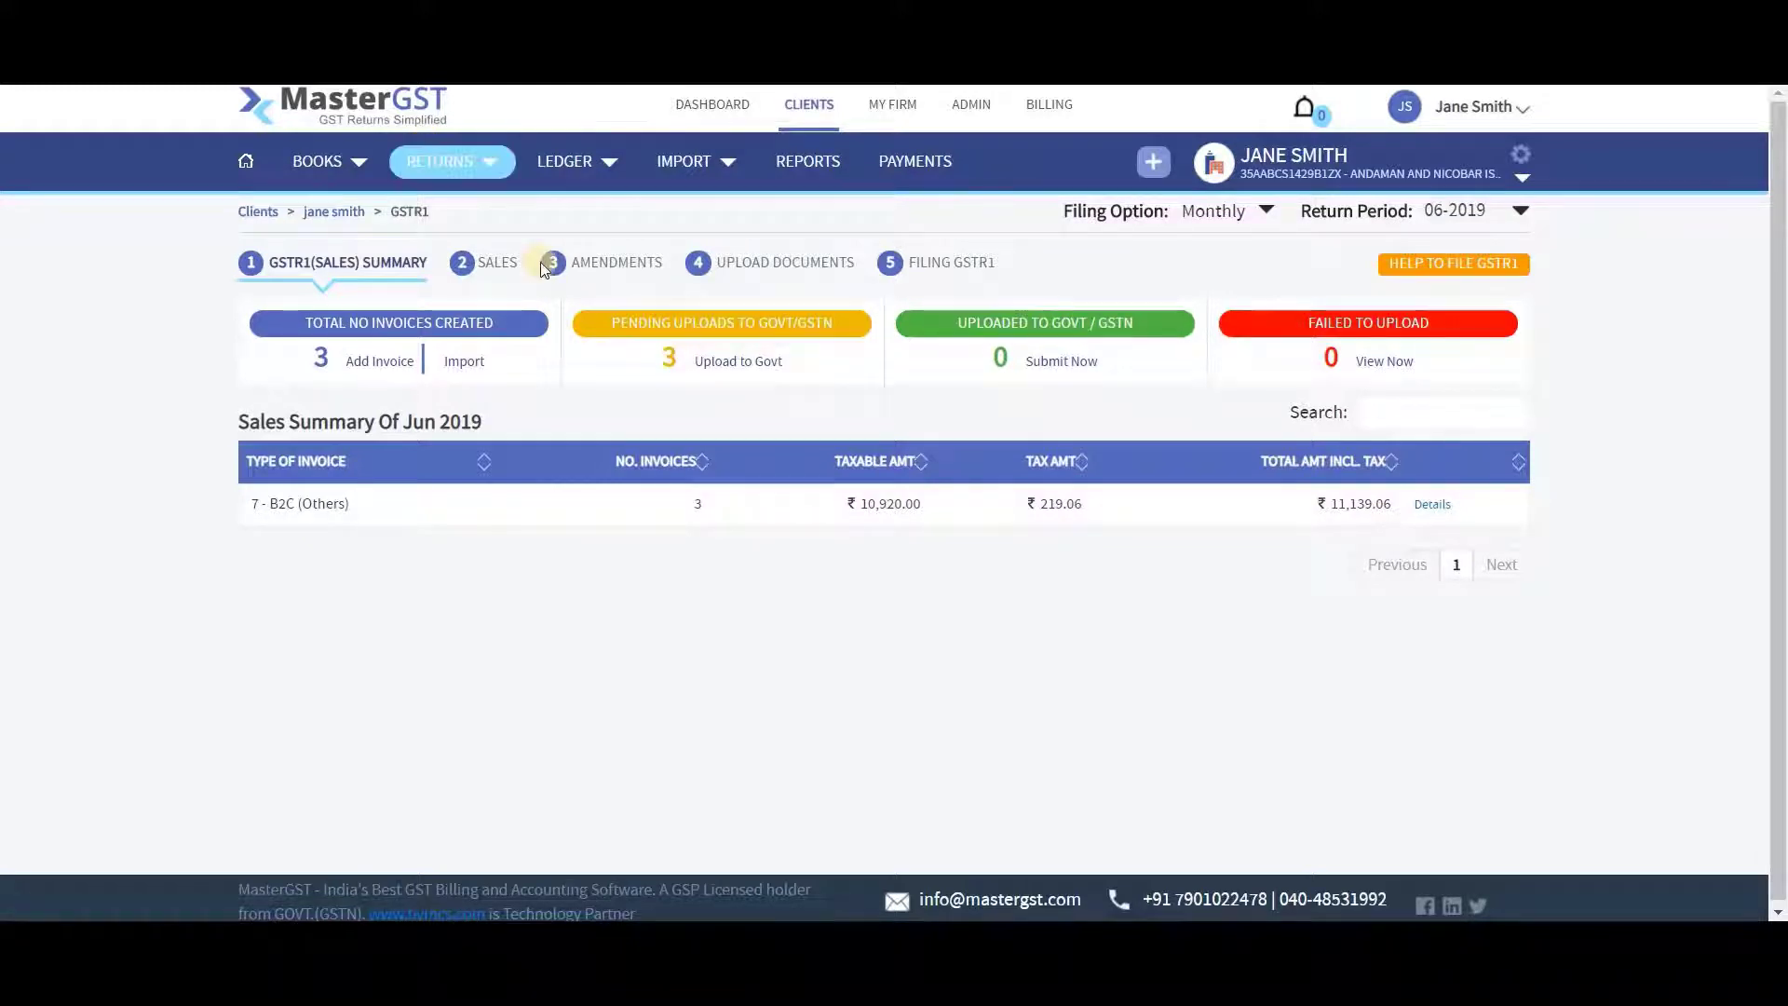
left_click(753, 267)
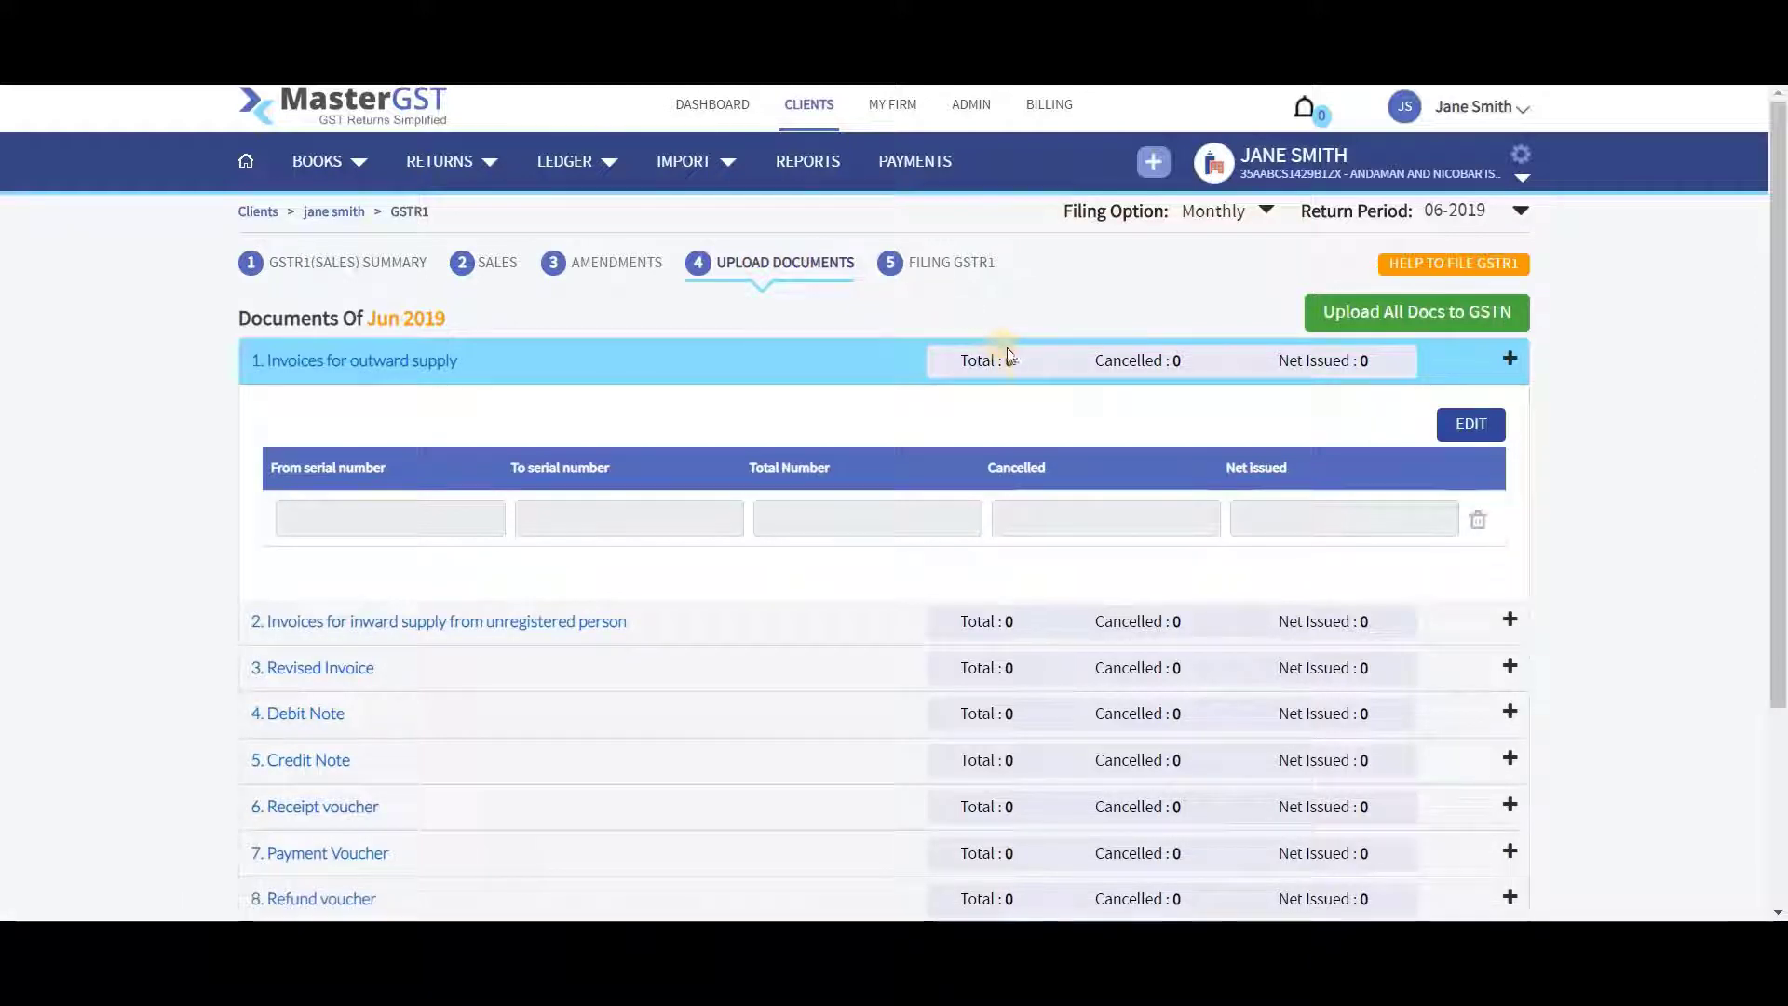
scroll(803, 512, "down", 2)
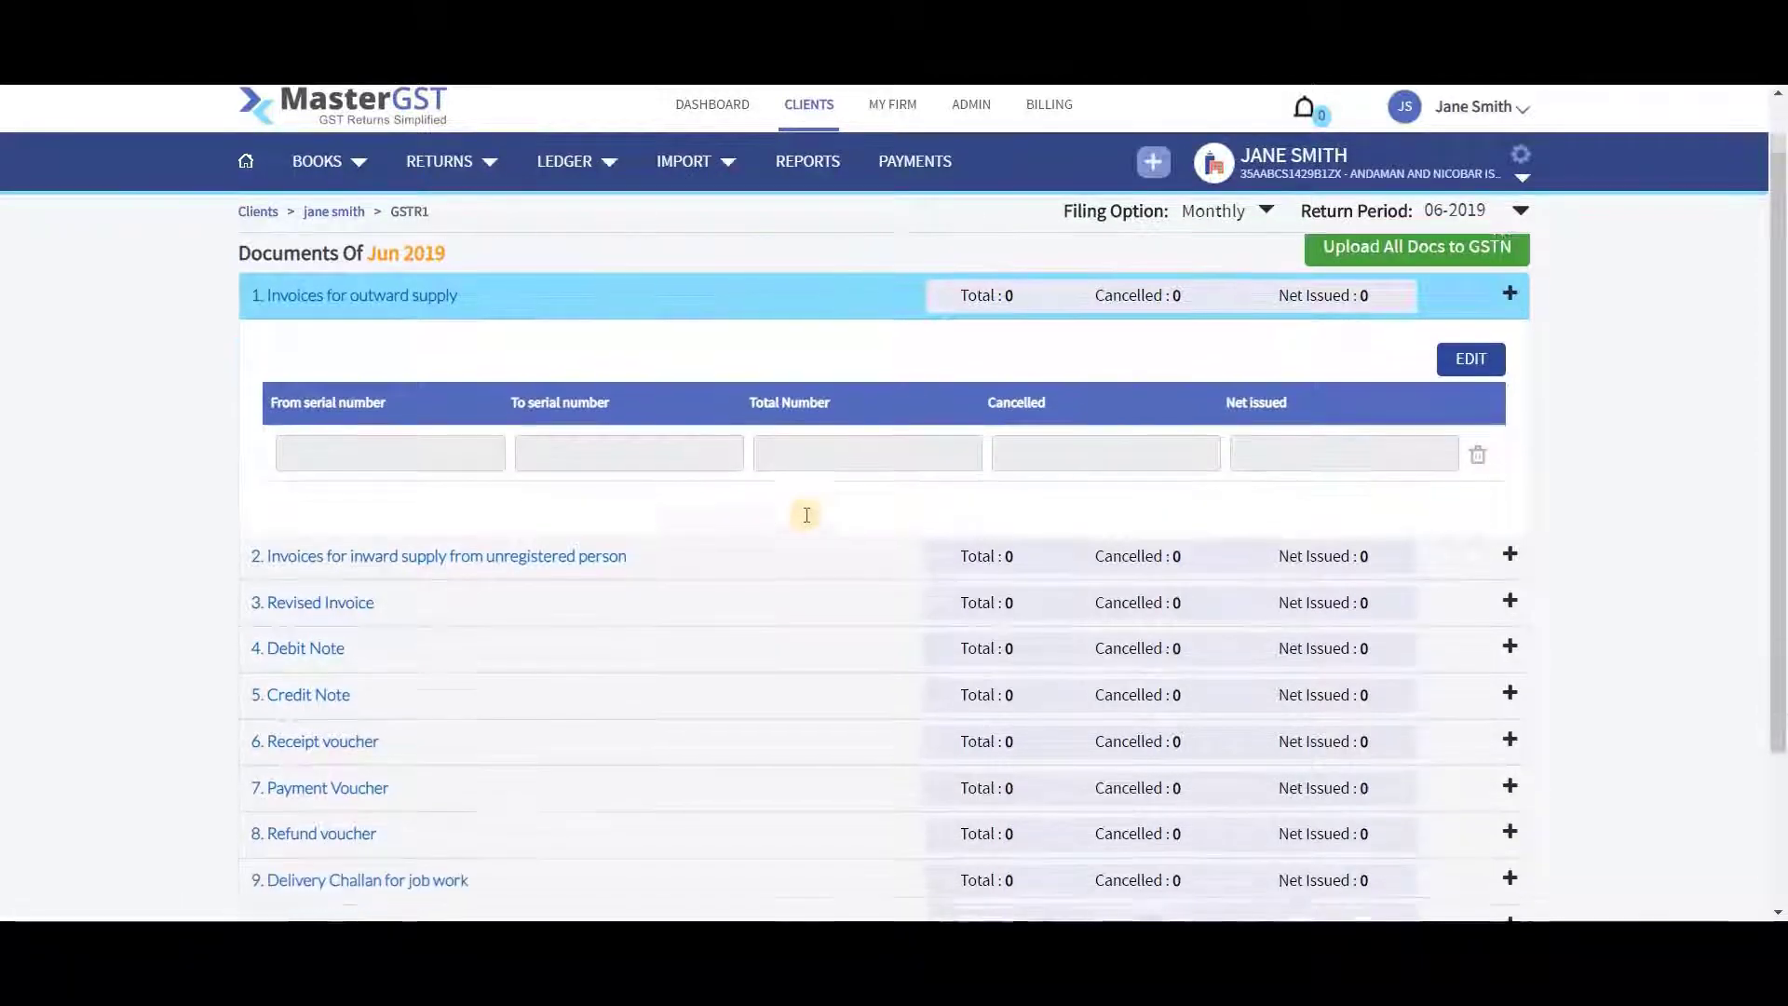
scroll(807, 514, "up", 2)
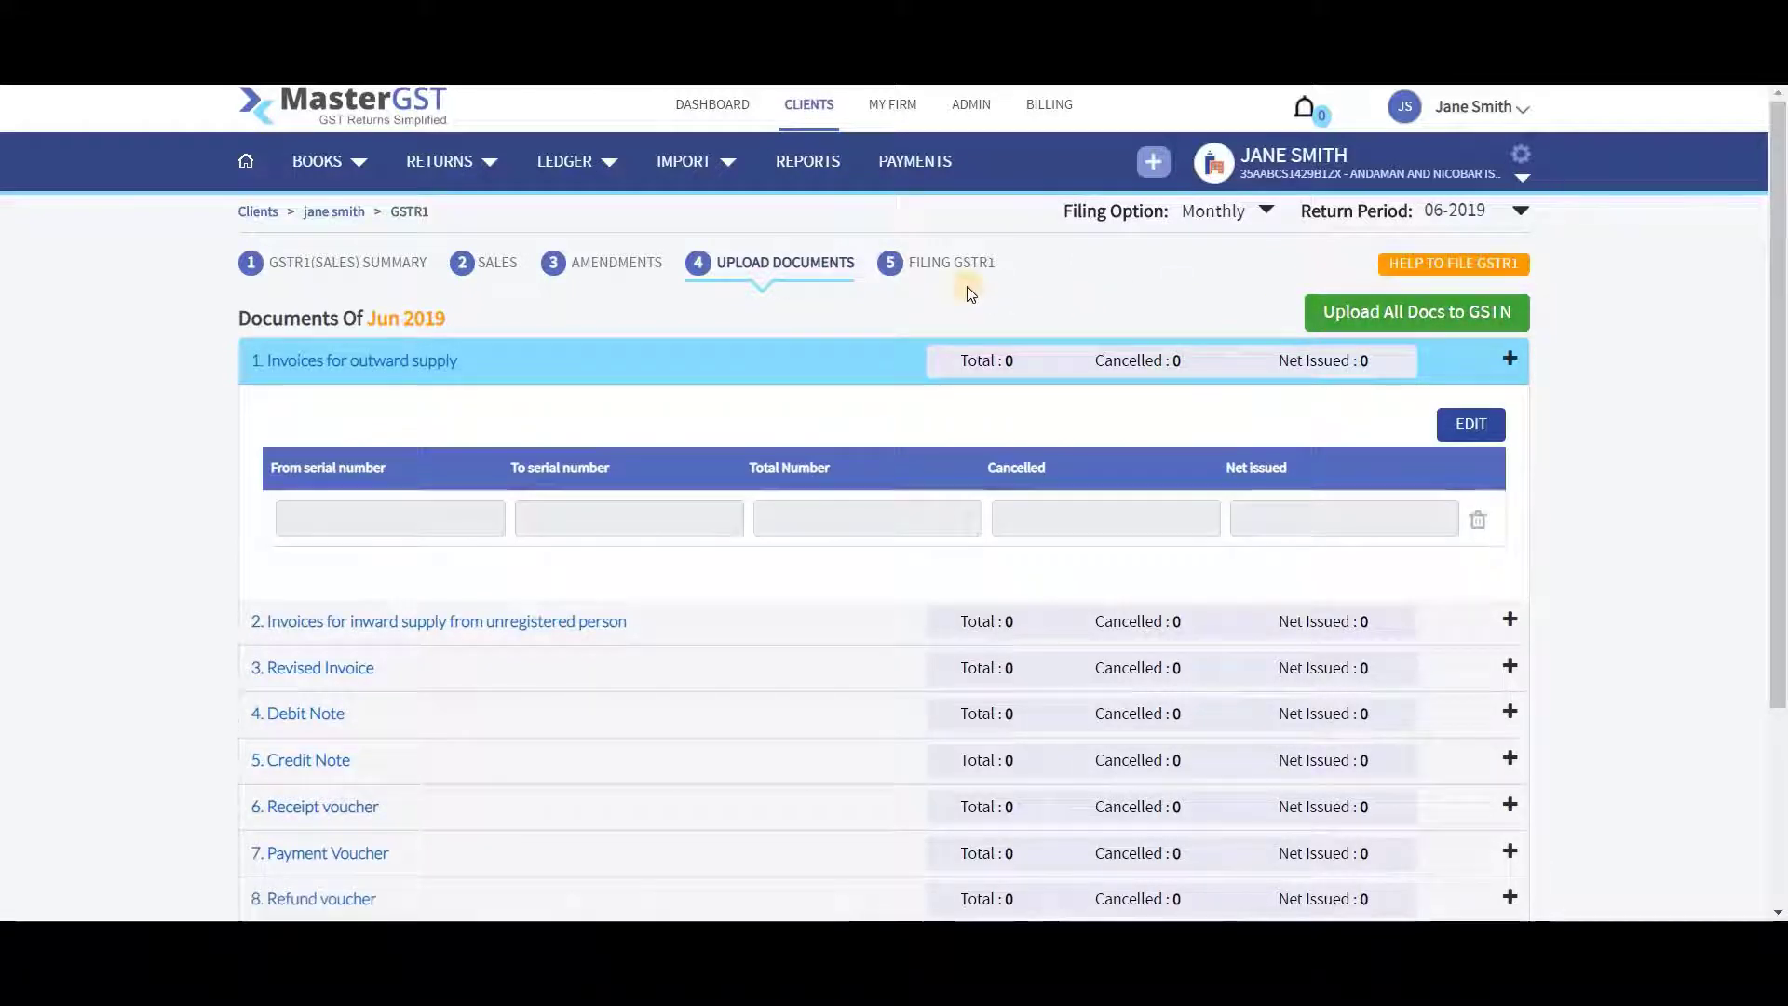
Switch to the 5 FILING GSTR1 tab for June 2019
left_click(934, 270)
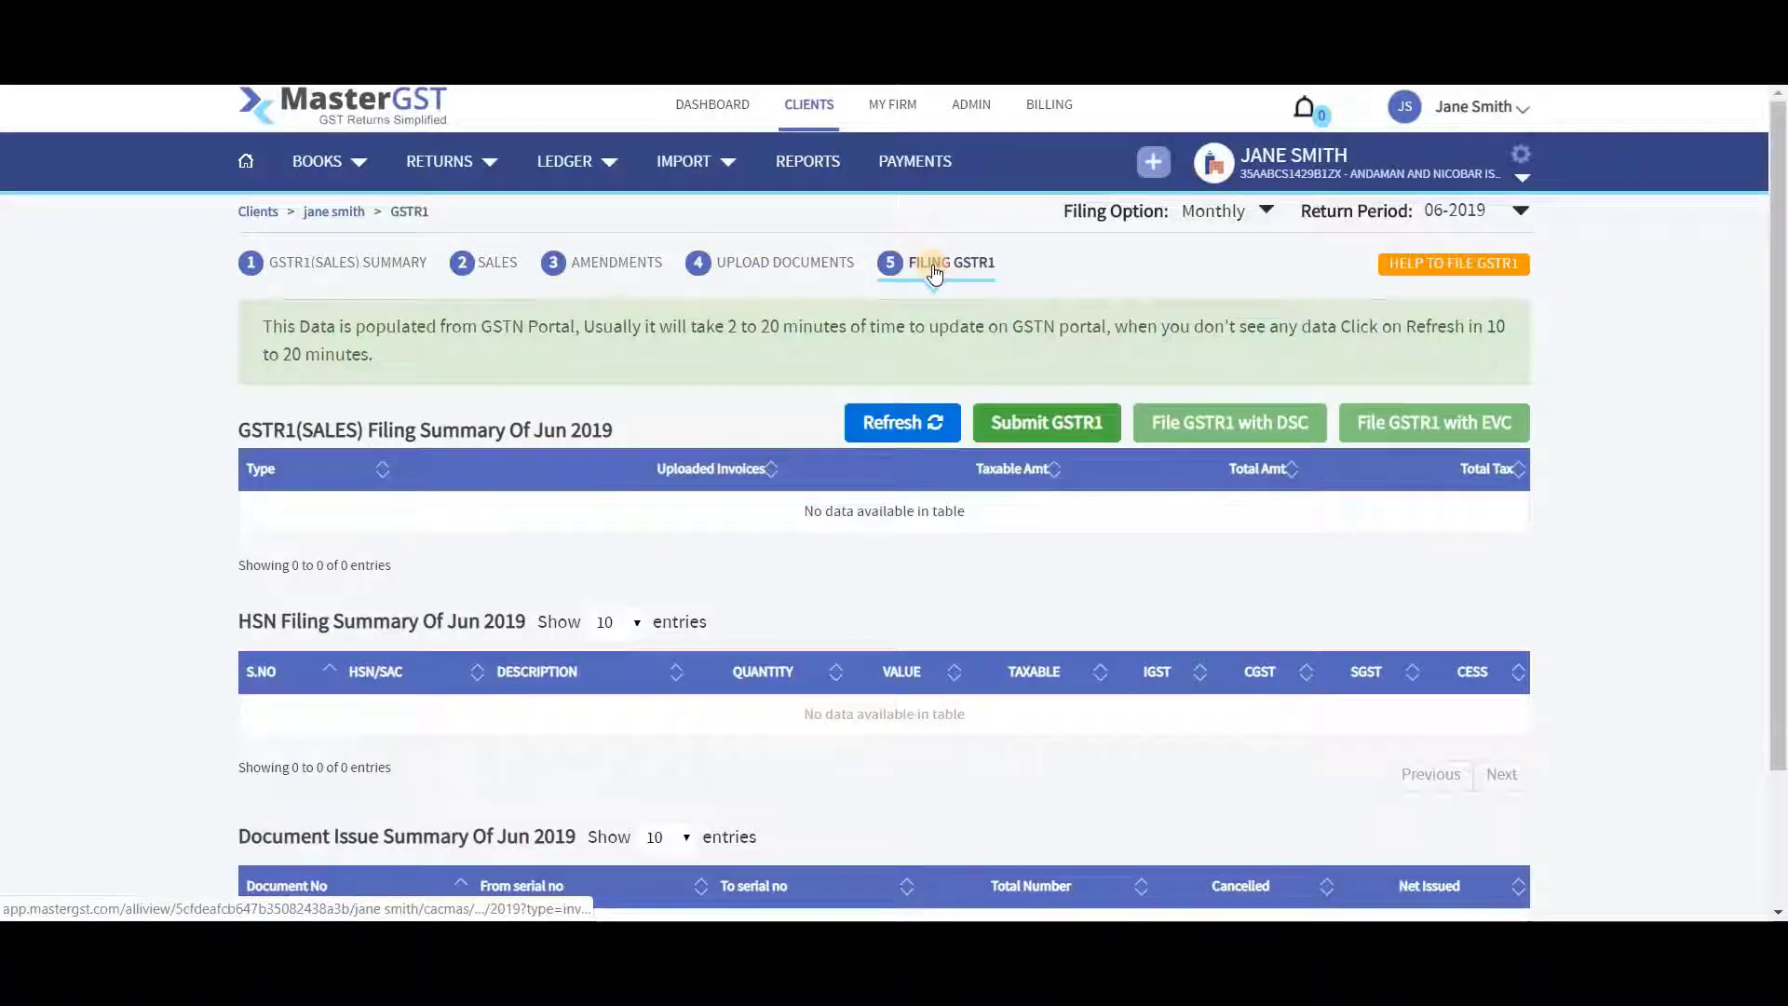